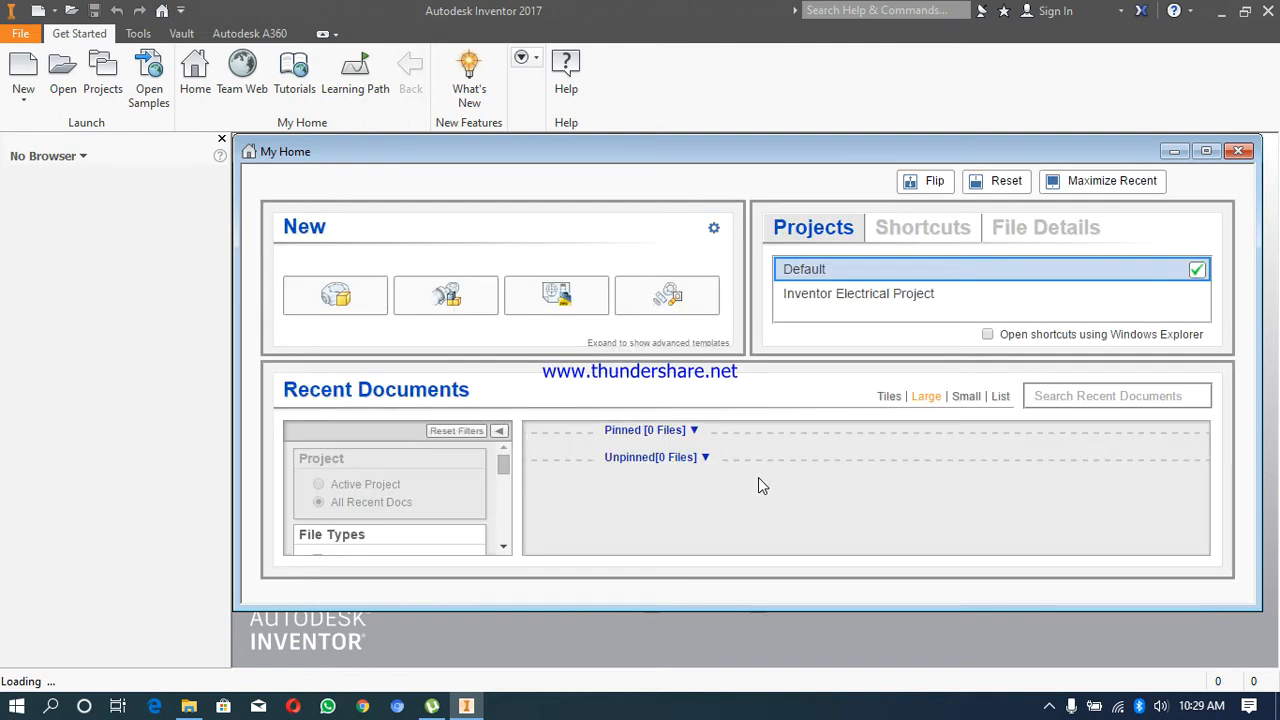
{"action": "left_click", "coordinate": [1048, 709]}
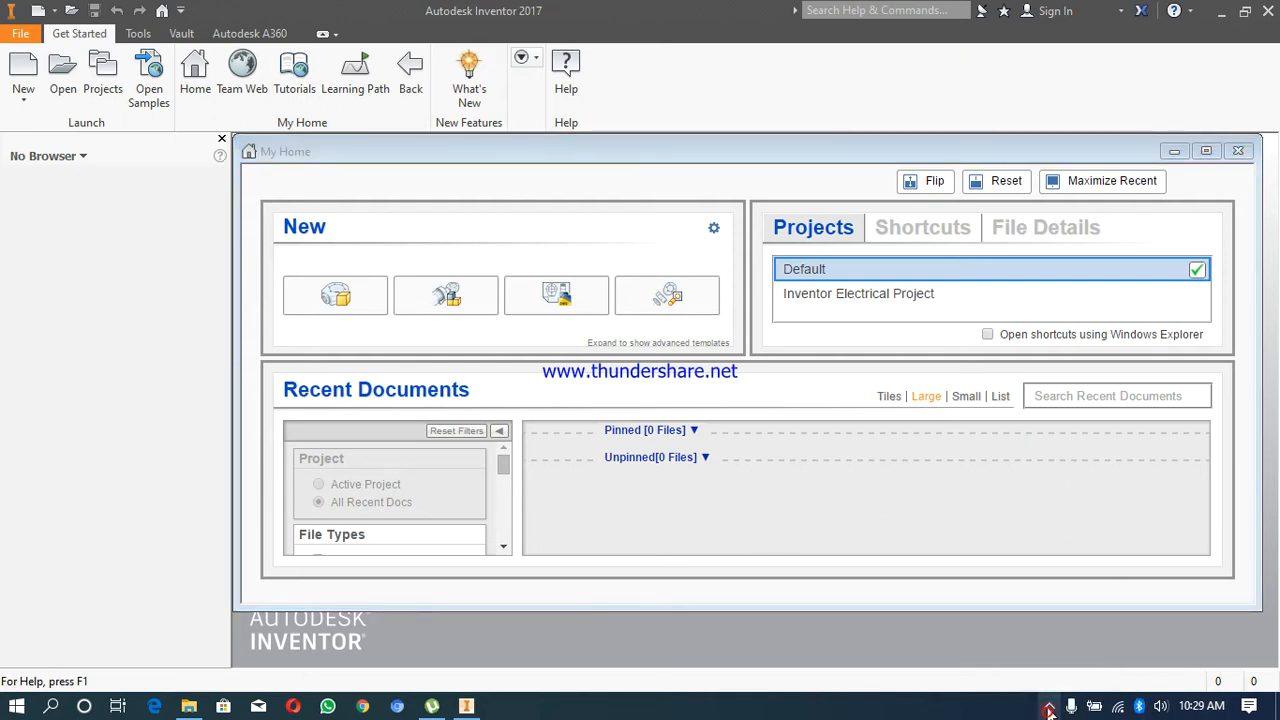
{"action": "left_click", "coordinate": [1048, 709]}
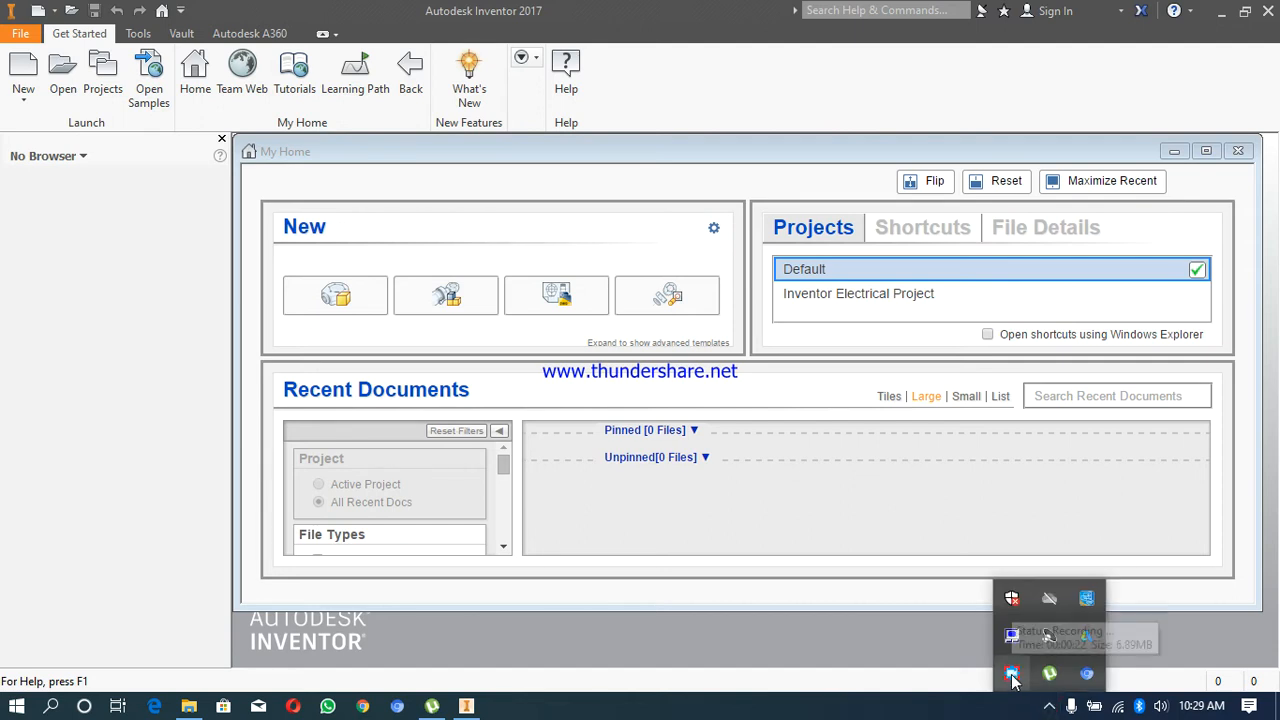
{"action": "left_click", "coordinate": [1011, 675]}
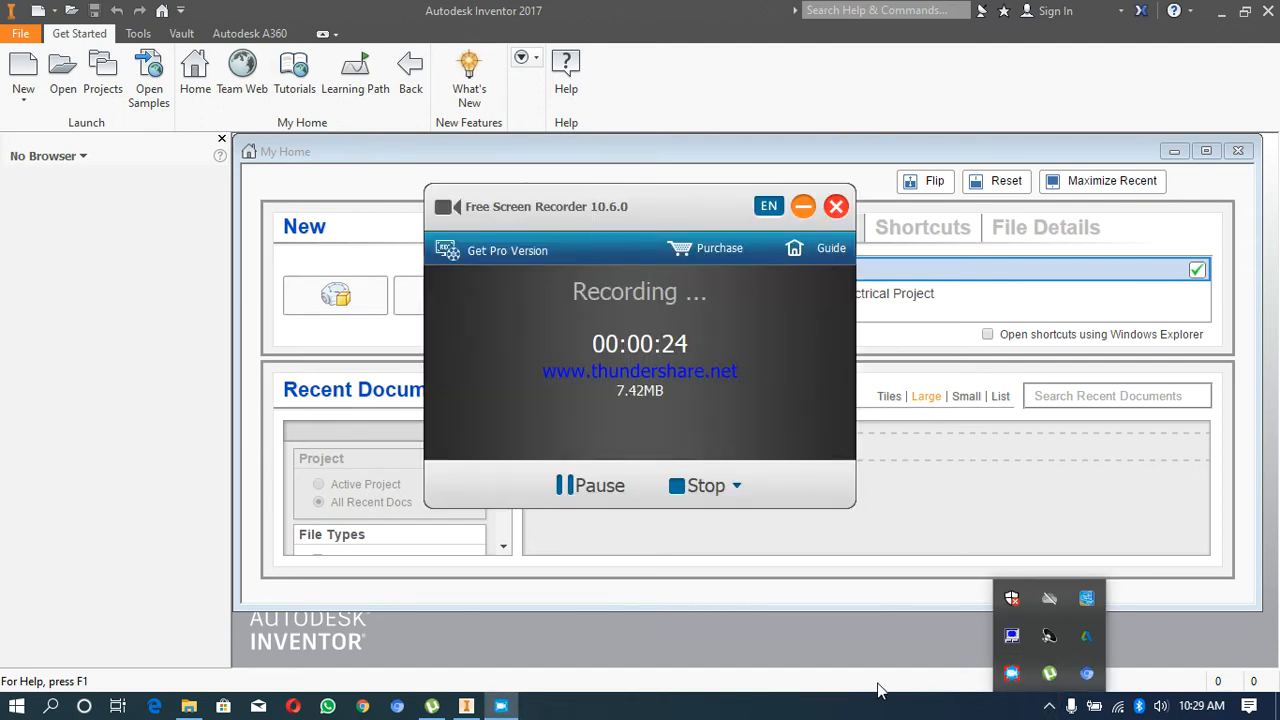
{"action": "left_click", "coordinate": [824, 648]}
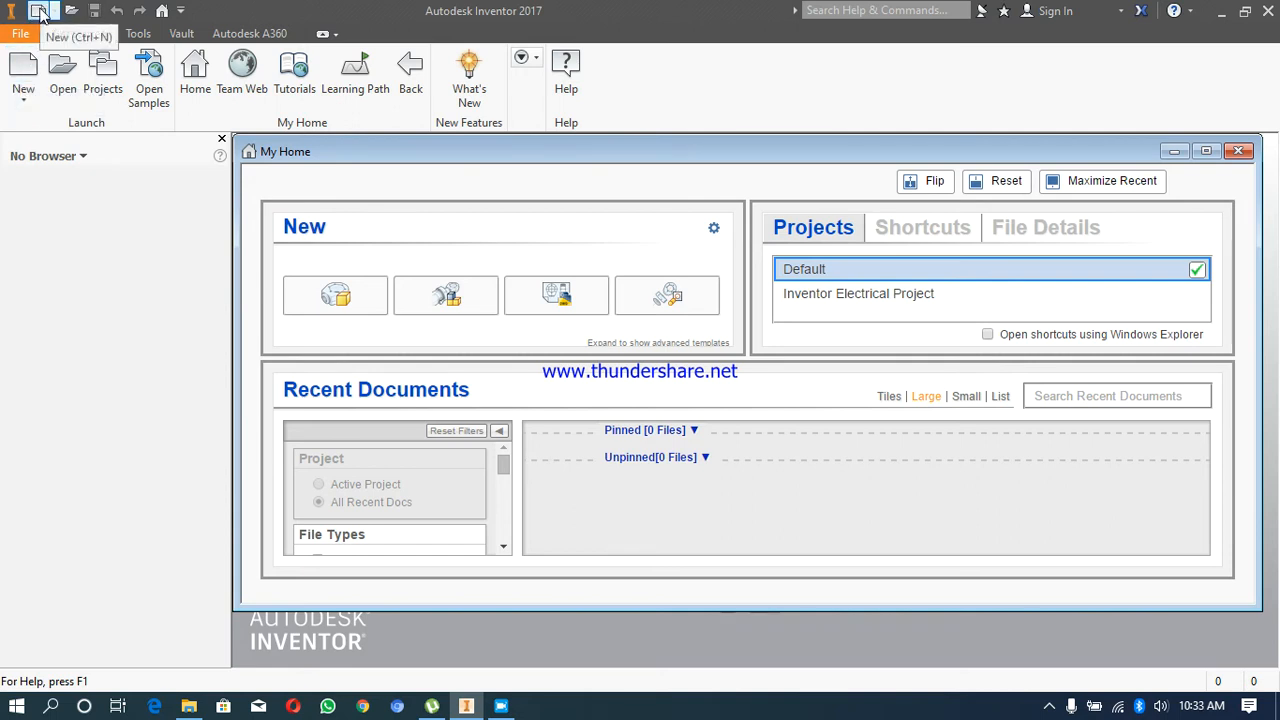
Step: Create a new part file from the metric Standard (mm).ipt template
{"action": "left_click", "coordinate": [28, 100]}
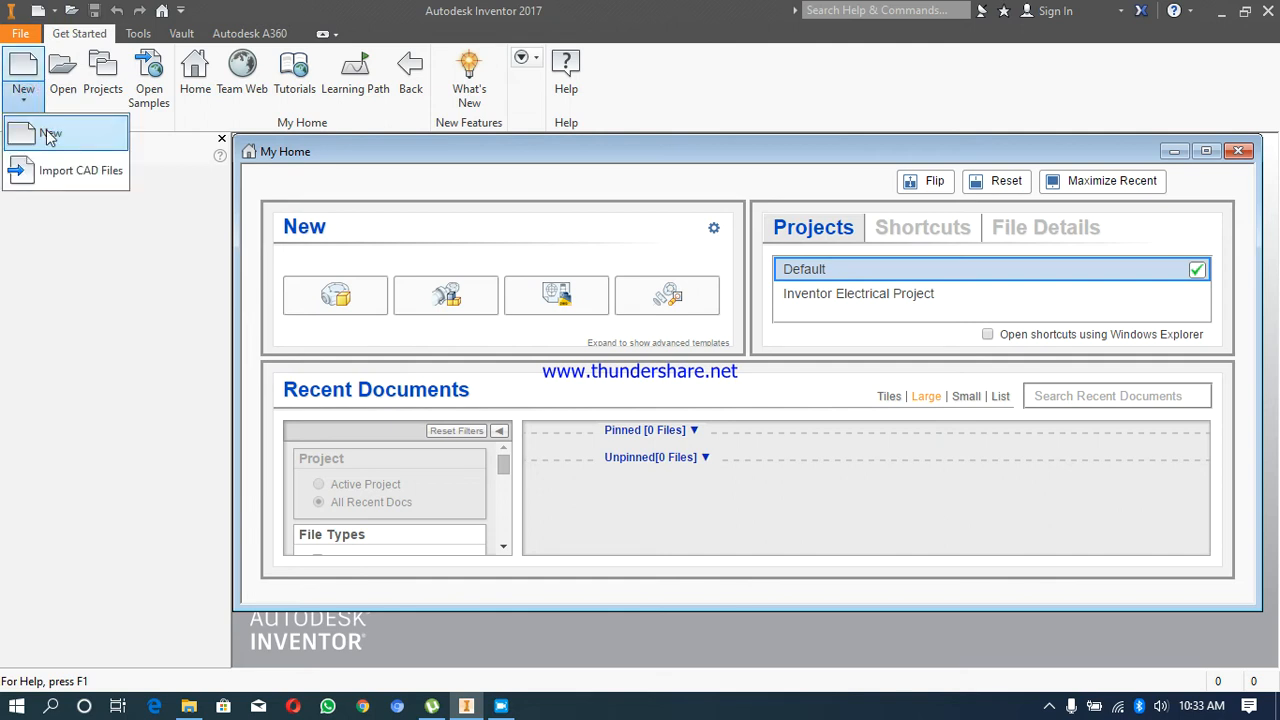
{"action": "left_click", "coordinate": [50, 136]}
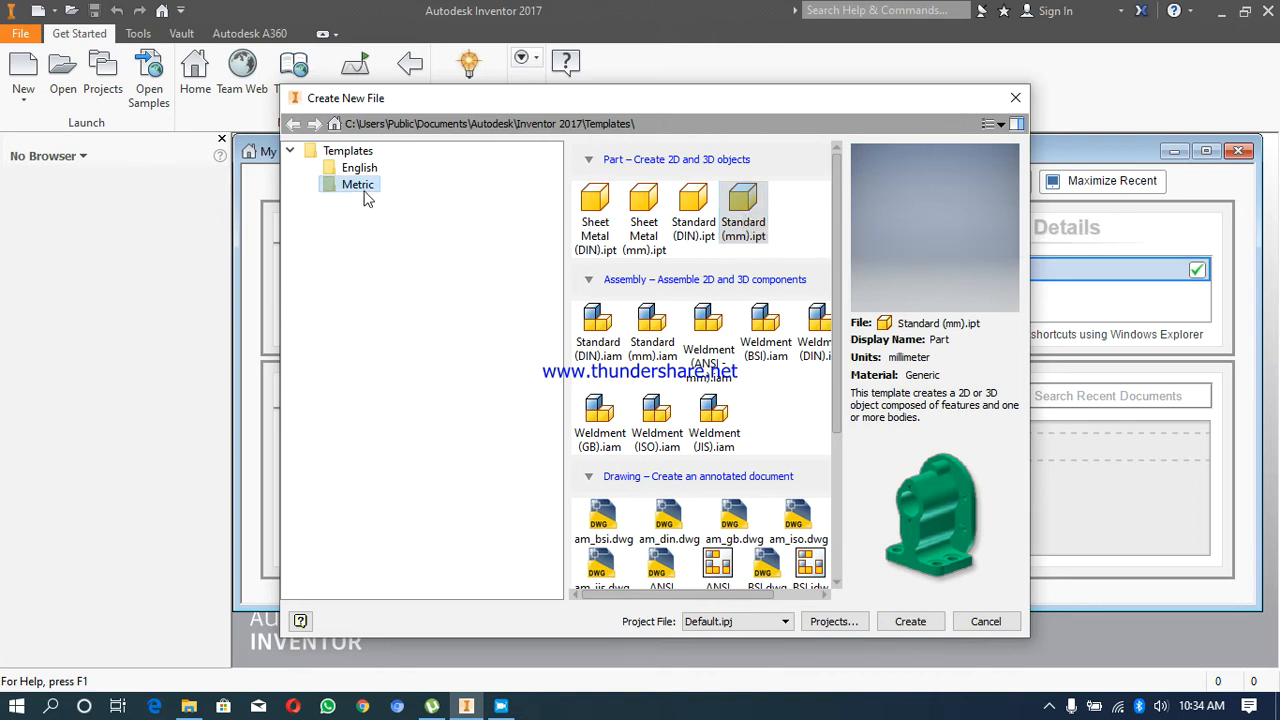
{"action": "left_click", "coordinate": [752, 222]}
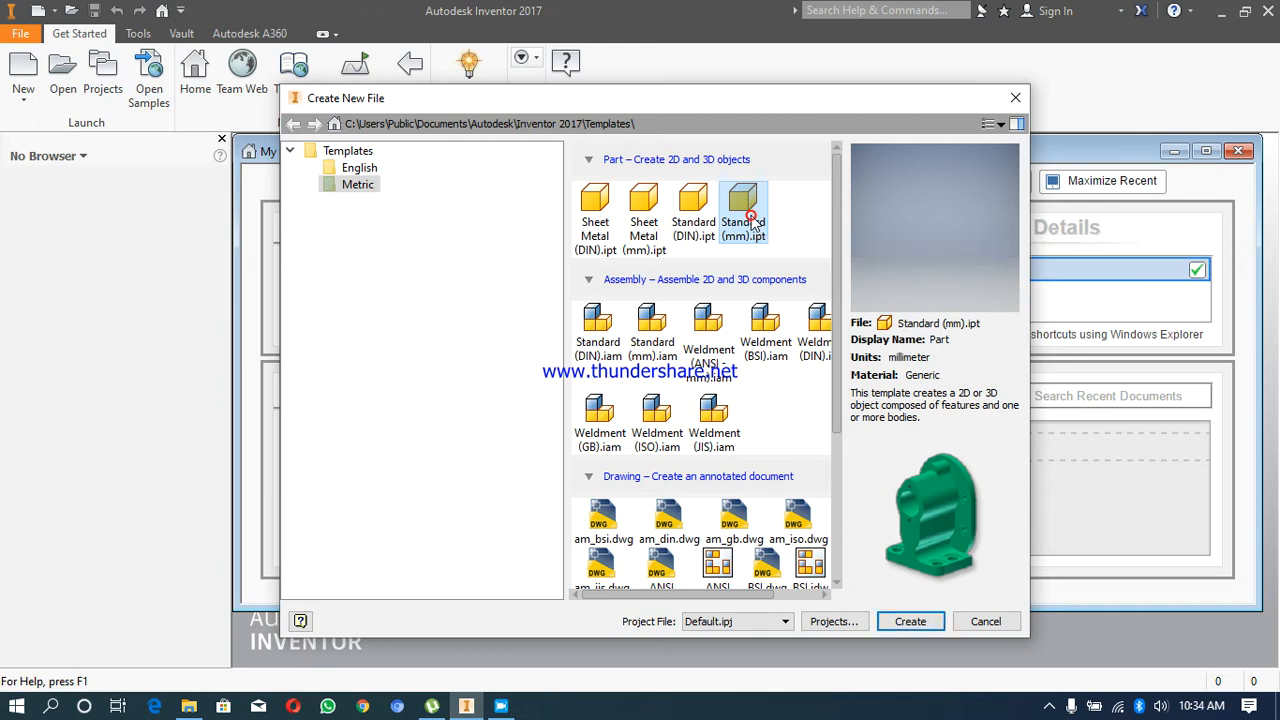
{"action": "left_click", "coordinate": [910, 622]}
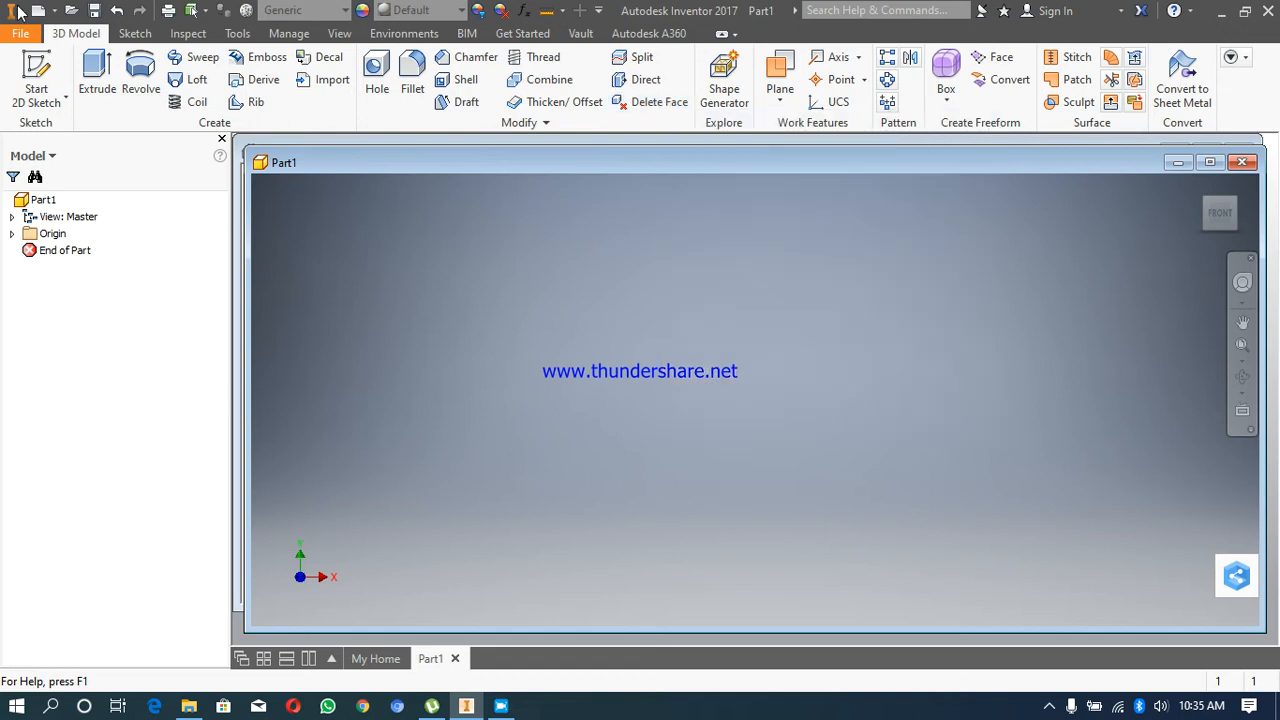
Step: Start a 2D sketch on the XY plane of the new part
{"action": "left_click", "coordinate": [64, 102]}
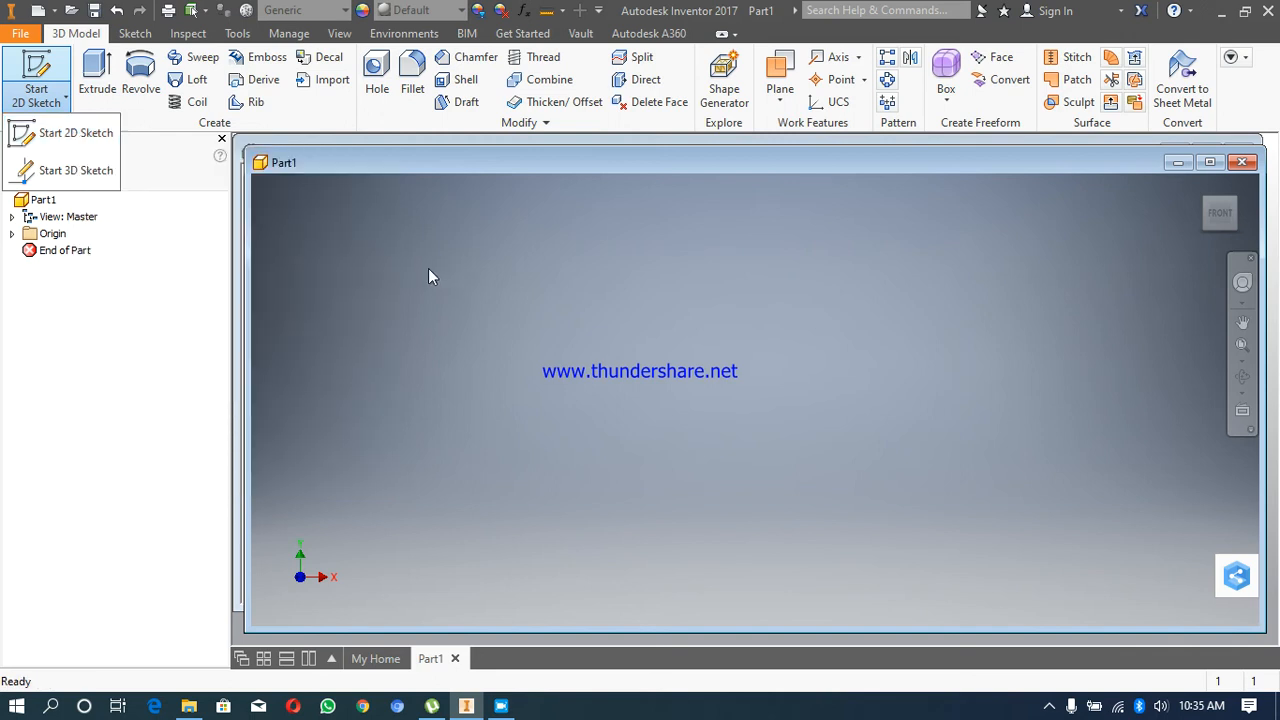
{"action": "left_click", "coordinate": [428, 277]}
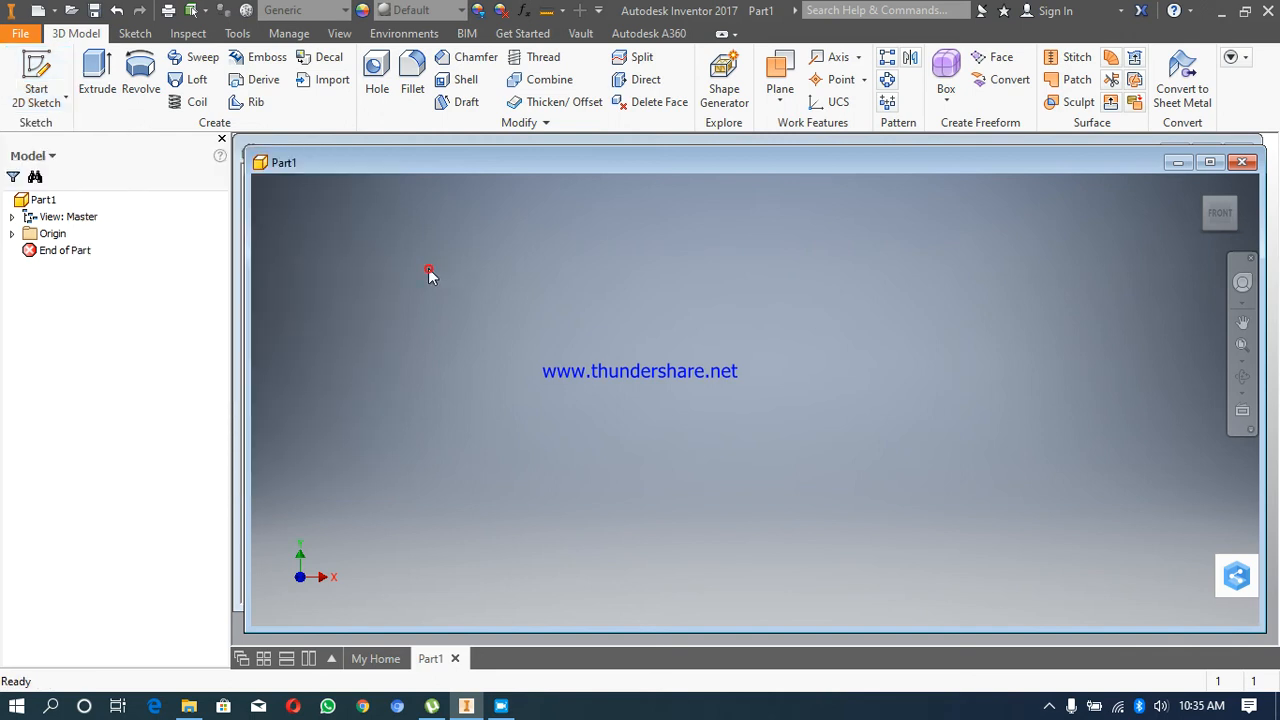
{"action": "left_click", "coordinate": [64, 98]}
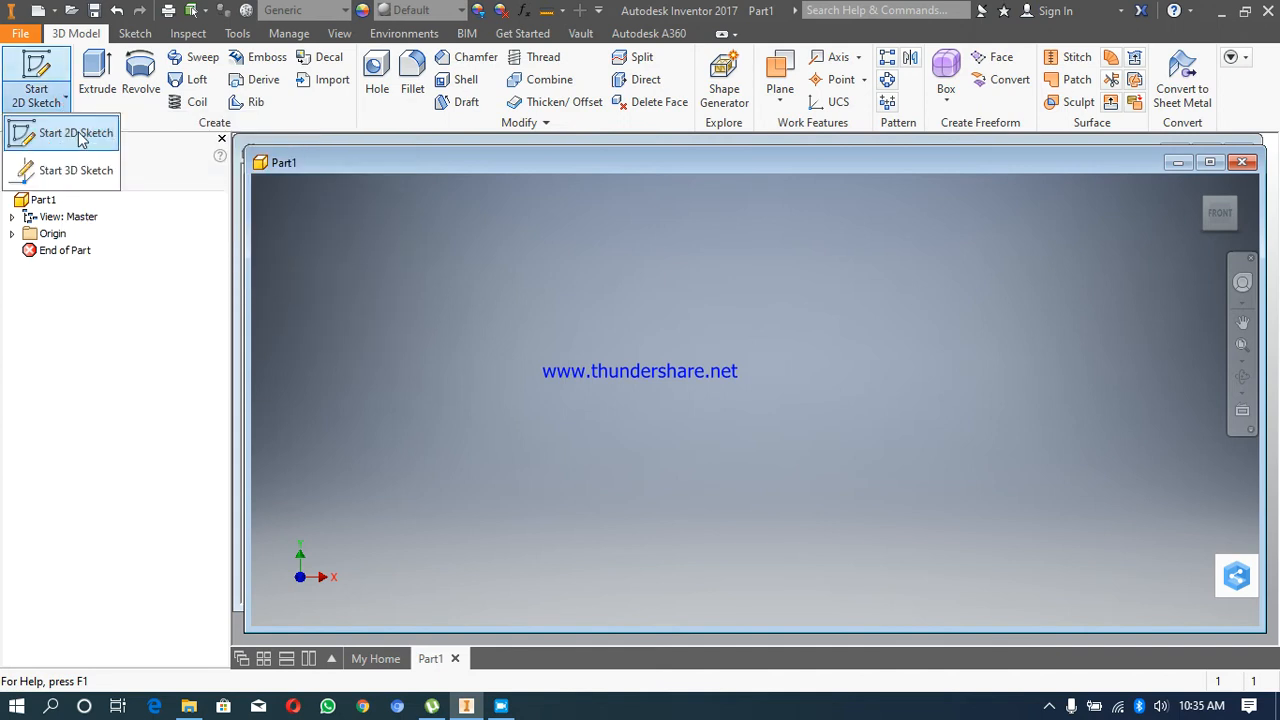
{"action": "left_click", "coordinate": [79, 135]}
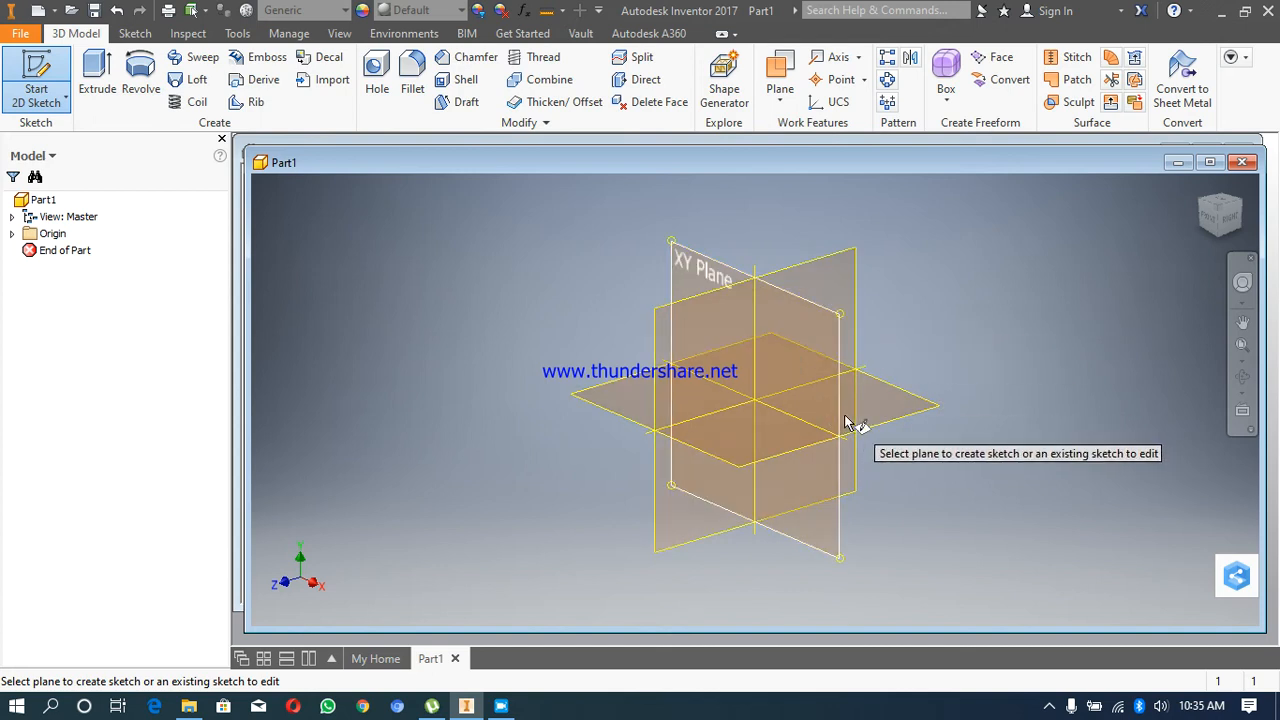
{"action": "left_click", "coordinate": [787, 302]}
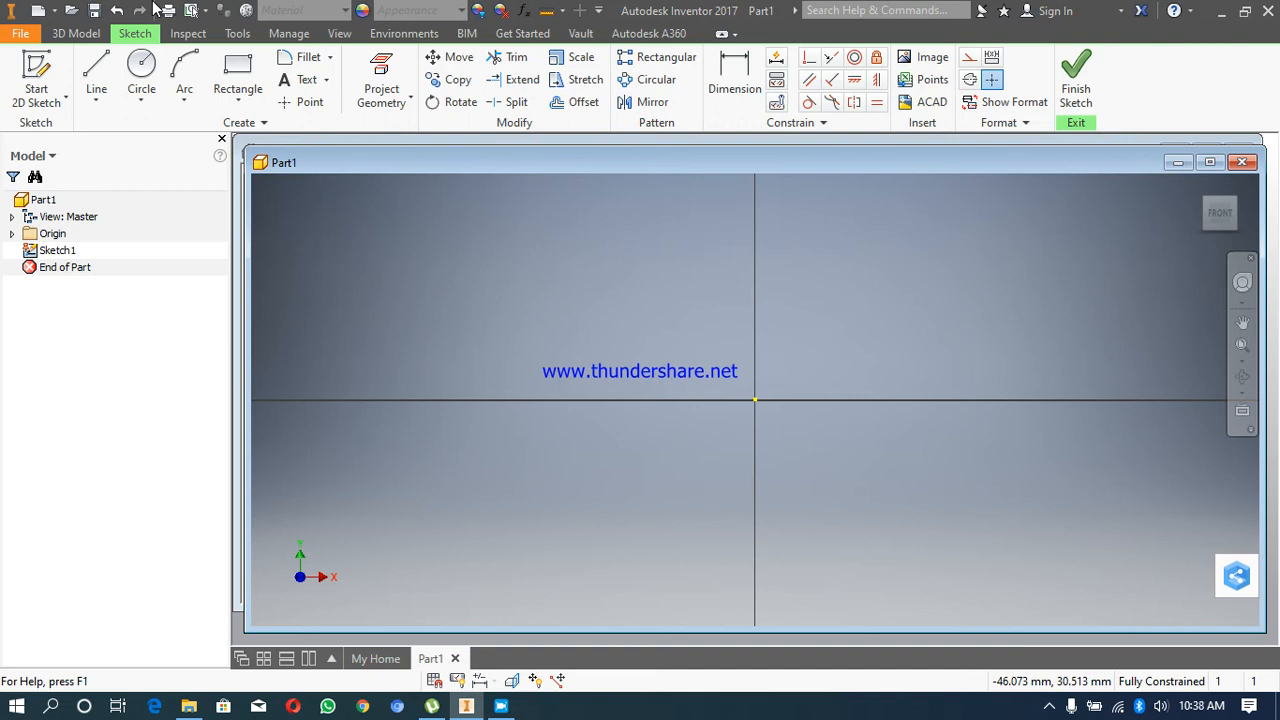
{"action": "left_click", "coordinate": [597, 10]}
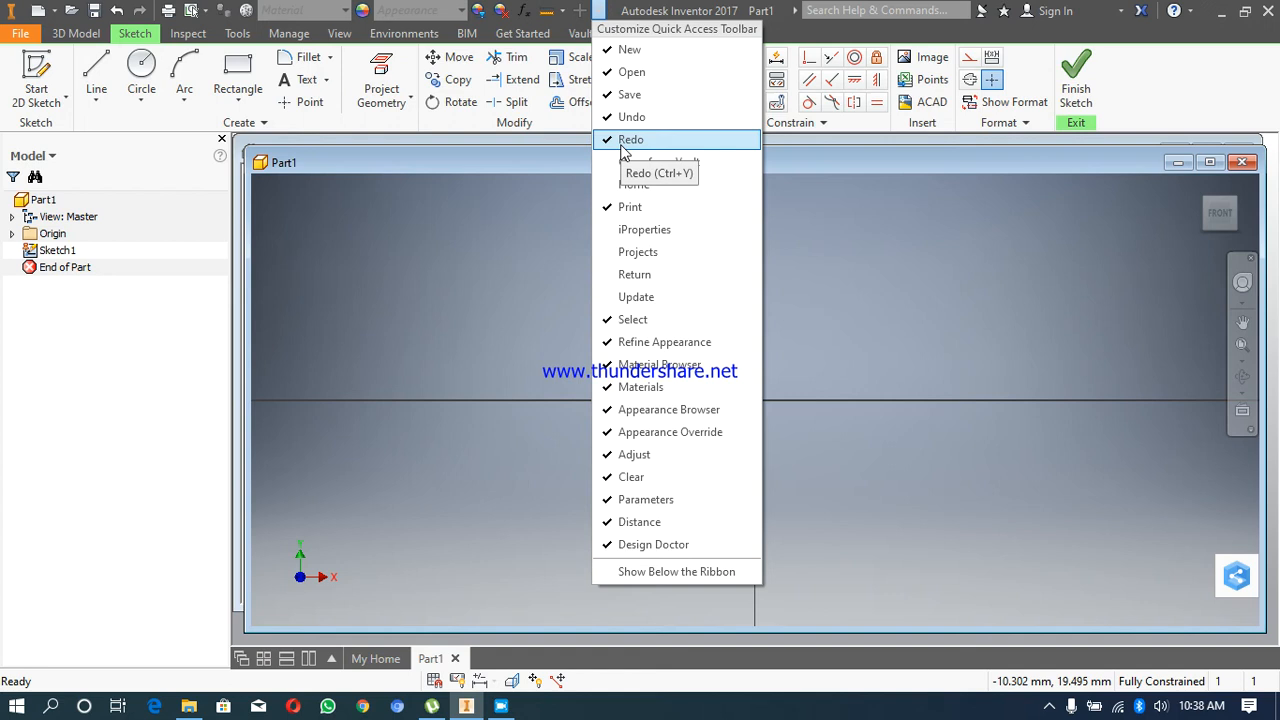
{"action": "left_click", "coordinate": [511, 194]}
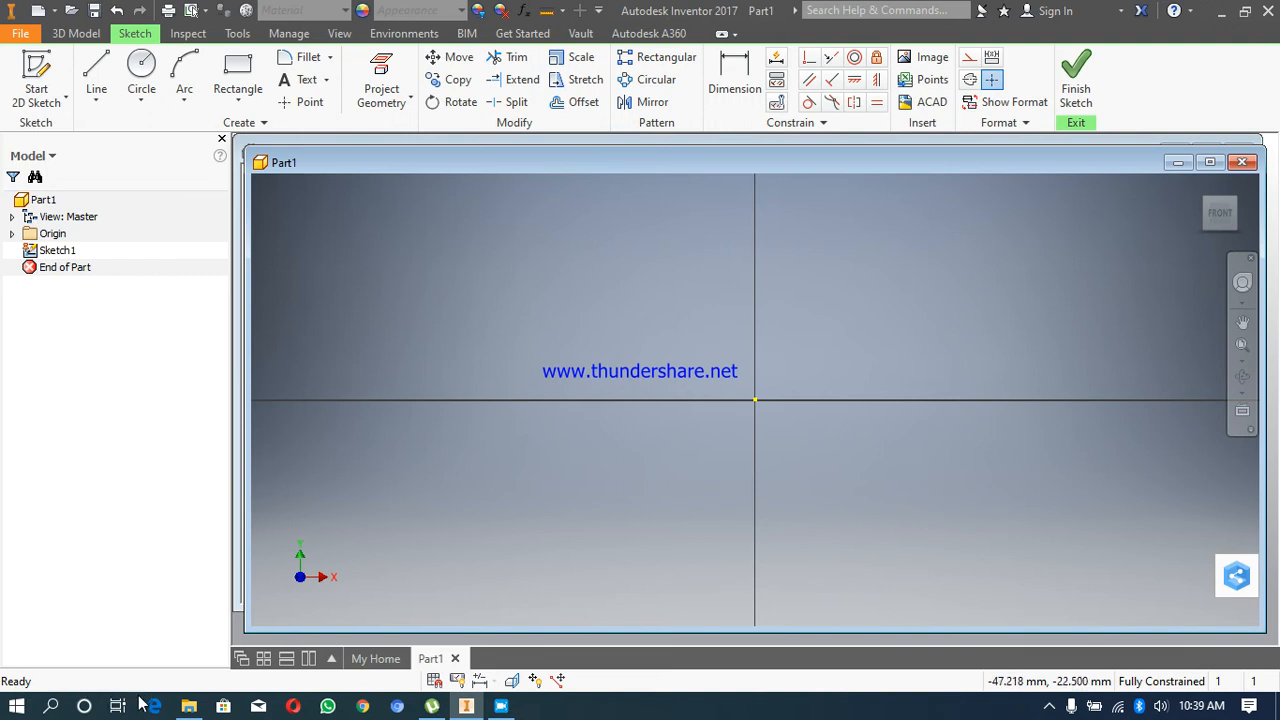
{"action": "left_click", "coordinate": [100, 97]}
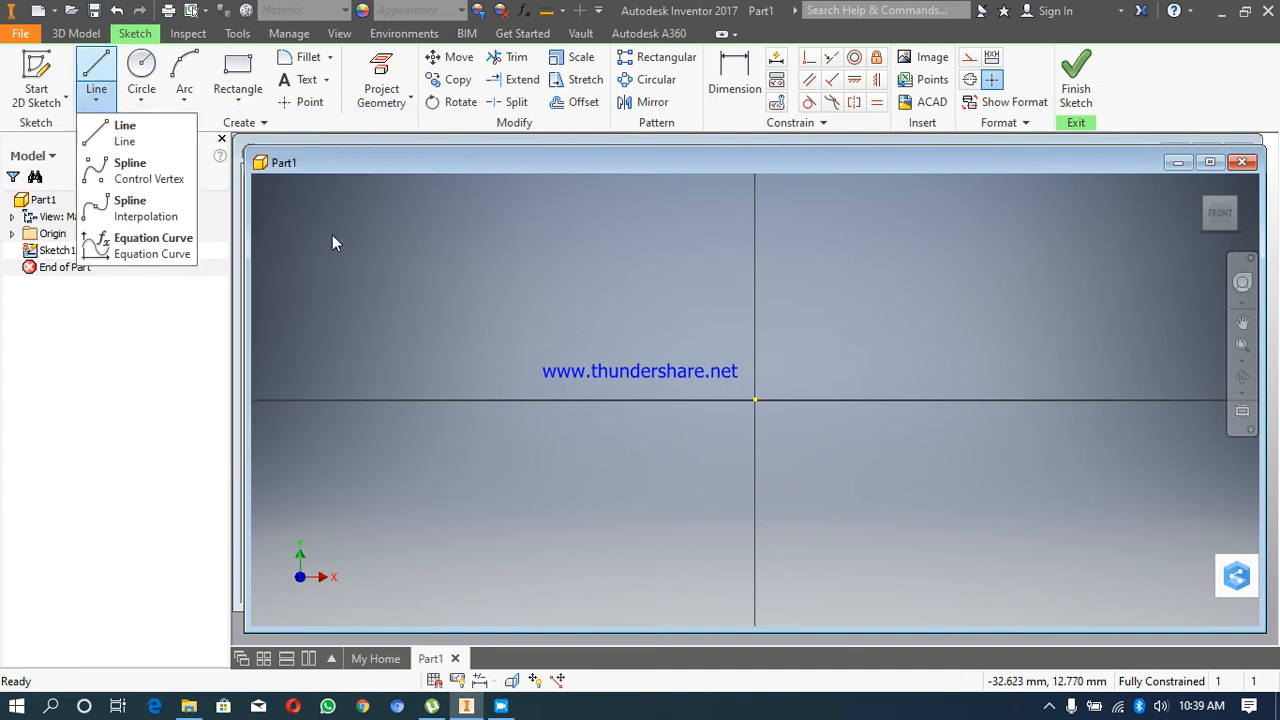
{"action": "left_click", "coordinate": [359, 243]}
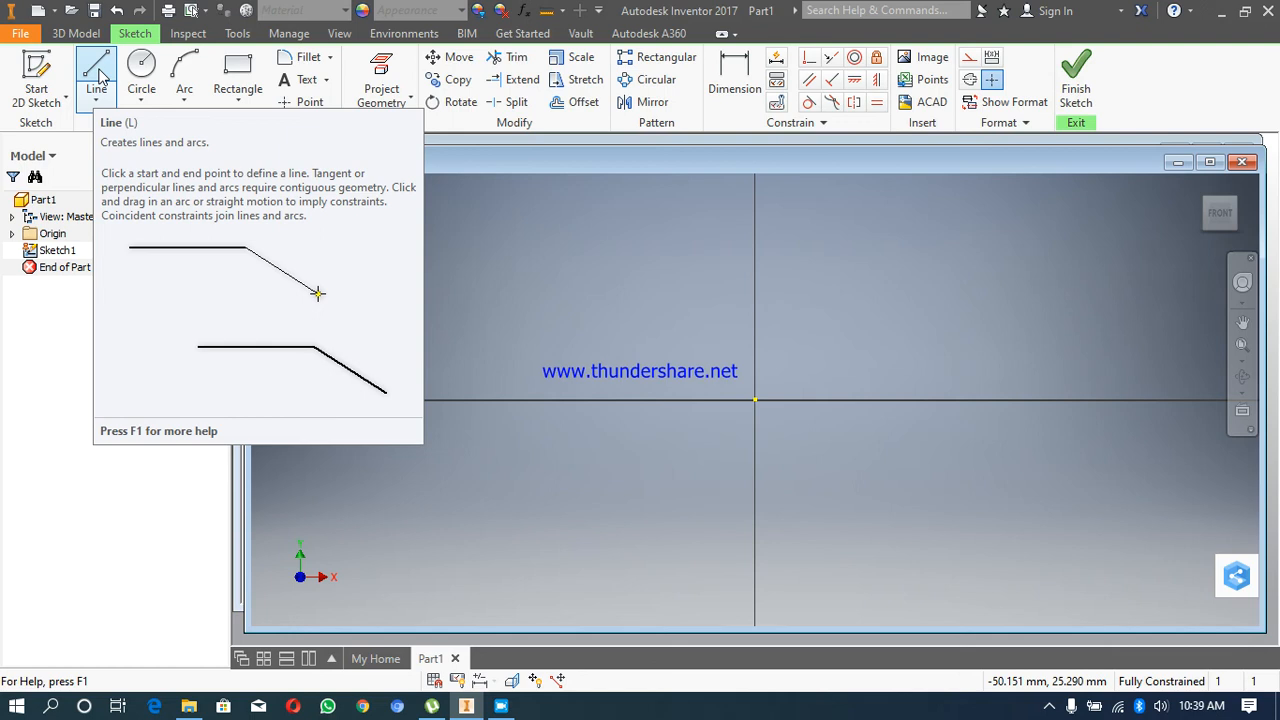
Step: Start a line at the sketch origin with start coordinates X 0 and Y 0
{"action": "left_click", "coordinate": [100, 78]}
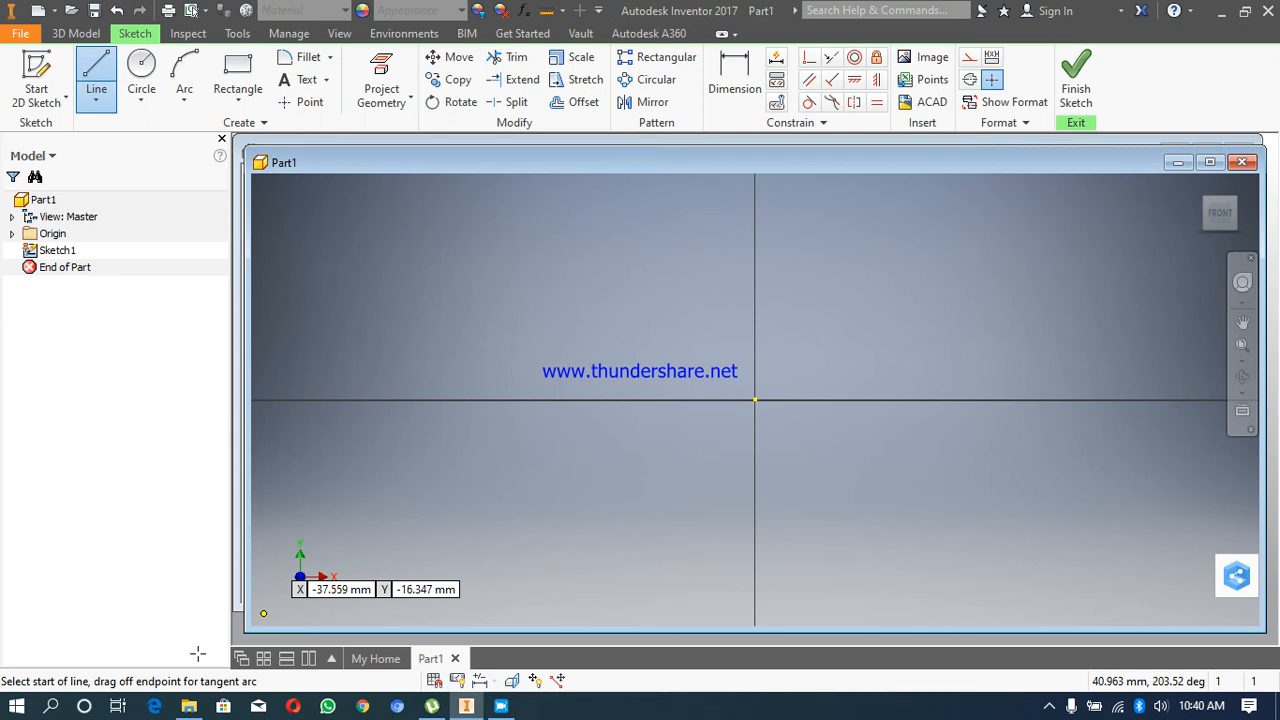
{"action": "left_click", "coordinate": [755, 400]}
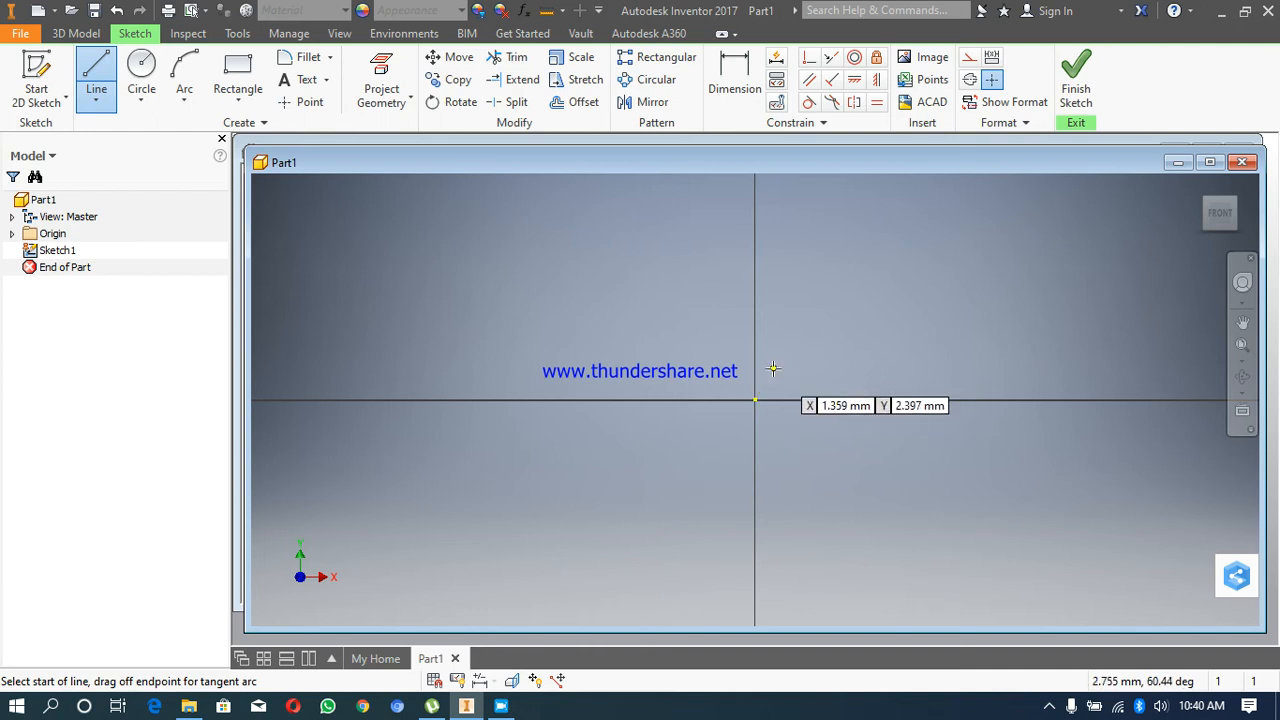
{"action": "key", "text": "Tab"}
{"action": "type", "text": "0"}
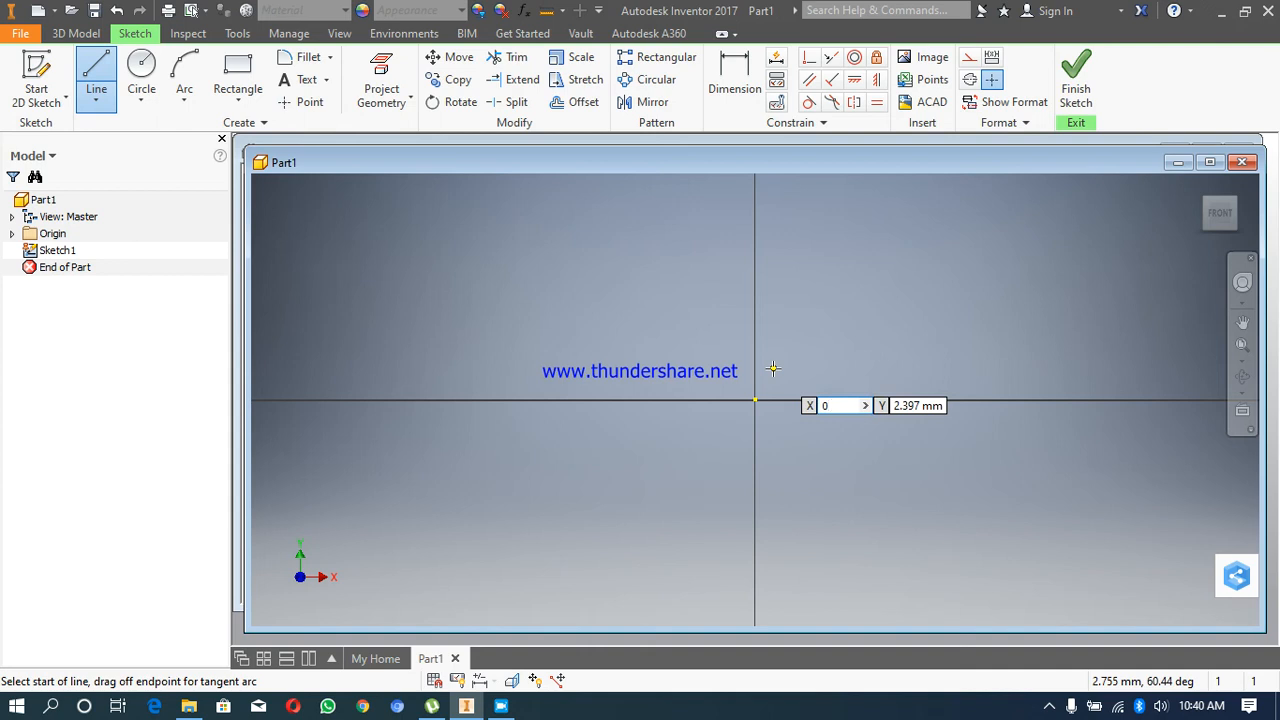
{"action": "type", "text": "0"}
{"action": "key", "text": "BackSpace"}
{"action": "key", "text": "Tab"}
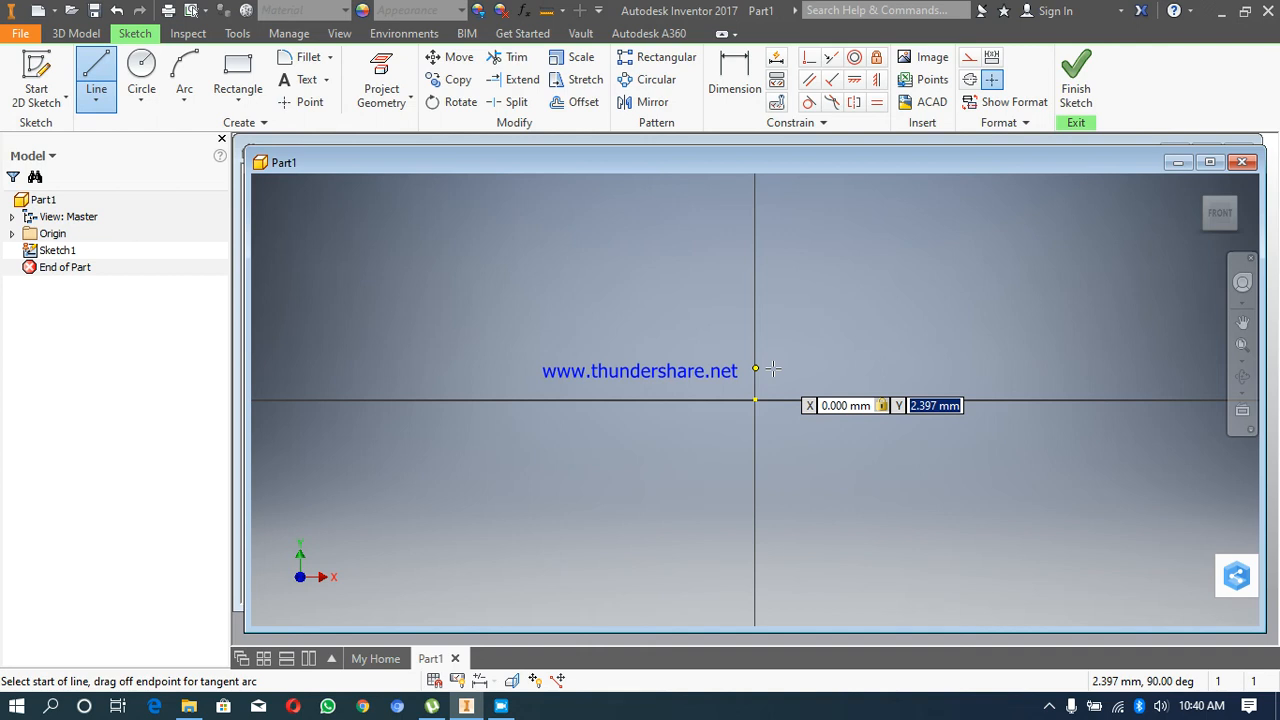
{"action": "type", "text": "0"}
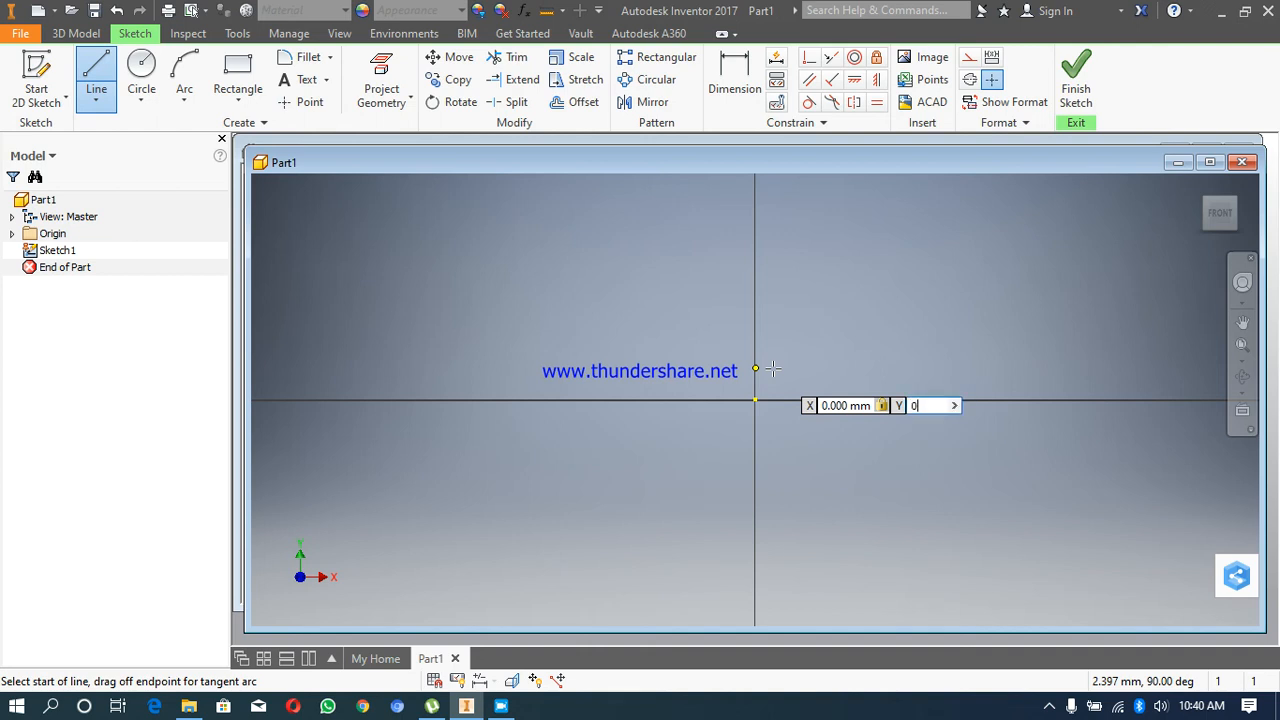
{"action": "key", "text": "Return"}
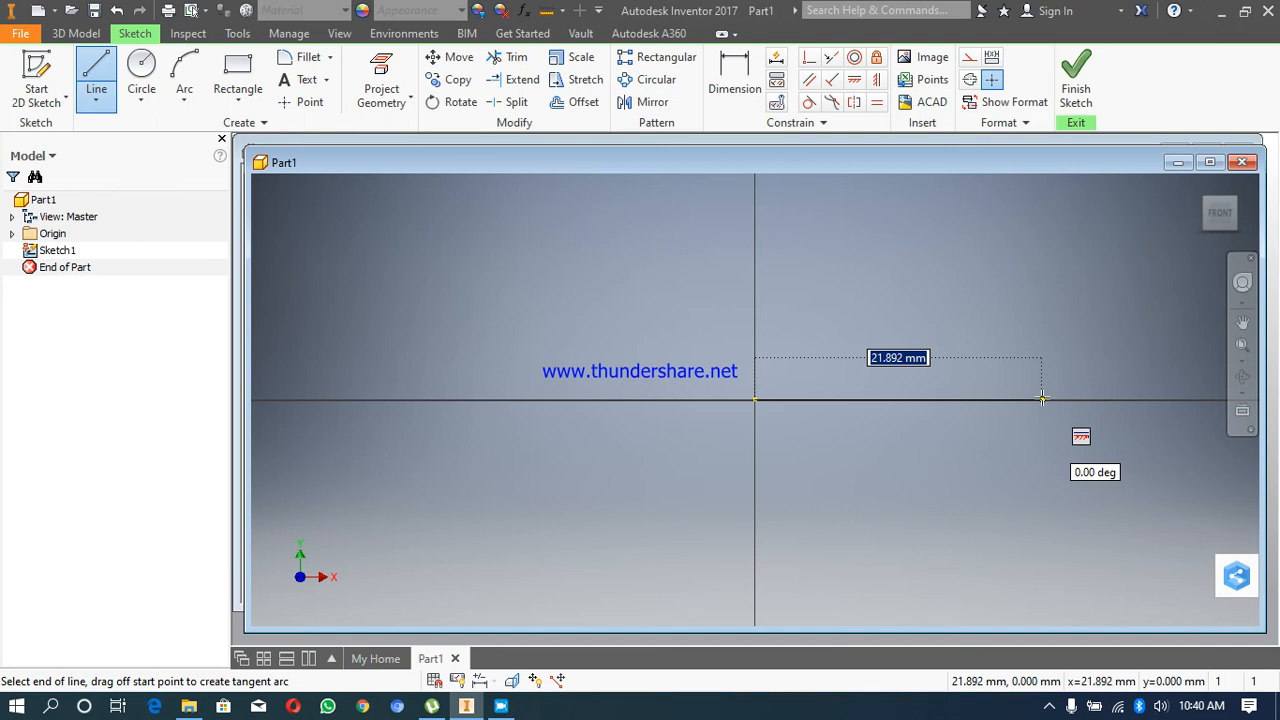
Step: Draw the first line segment from the origin with a length of 25 mm at an angle of 0 degrees
{"action": "type", "text": "25"}
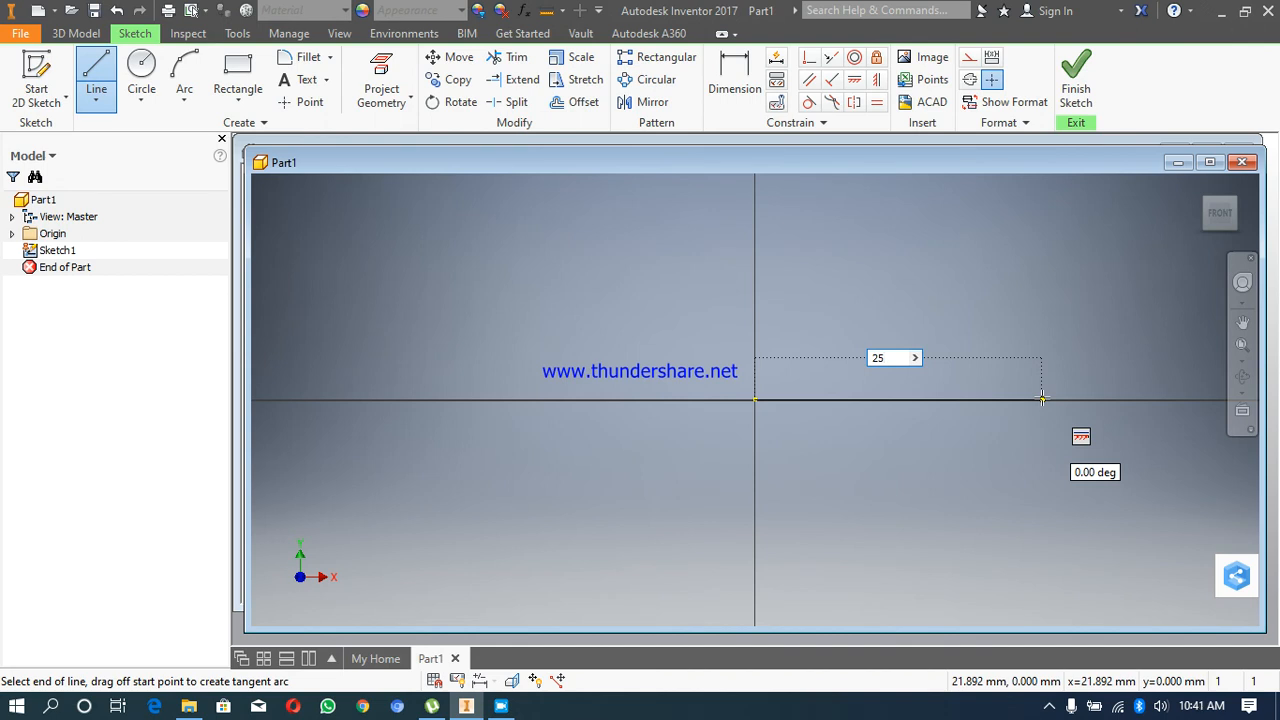
{"action": "key", "text": "Tab"}
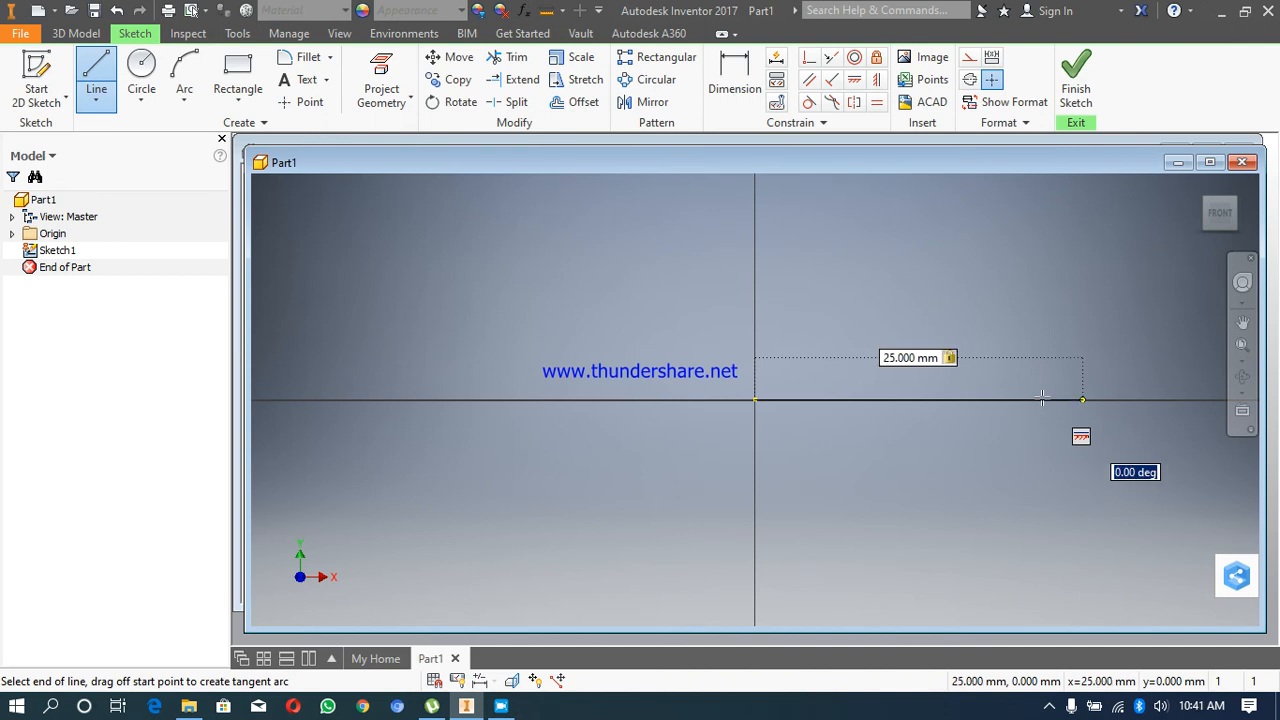
{"action": "type", "text": "0"}
{"action": "key", "text": "Return"}
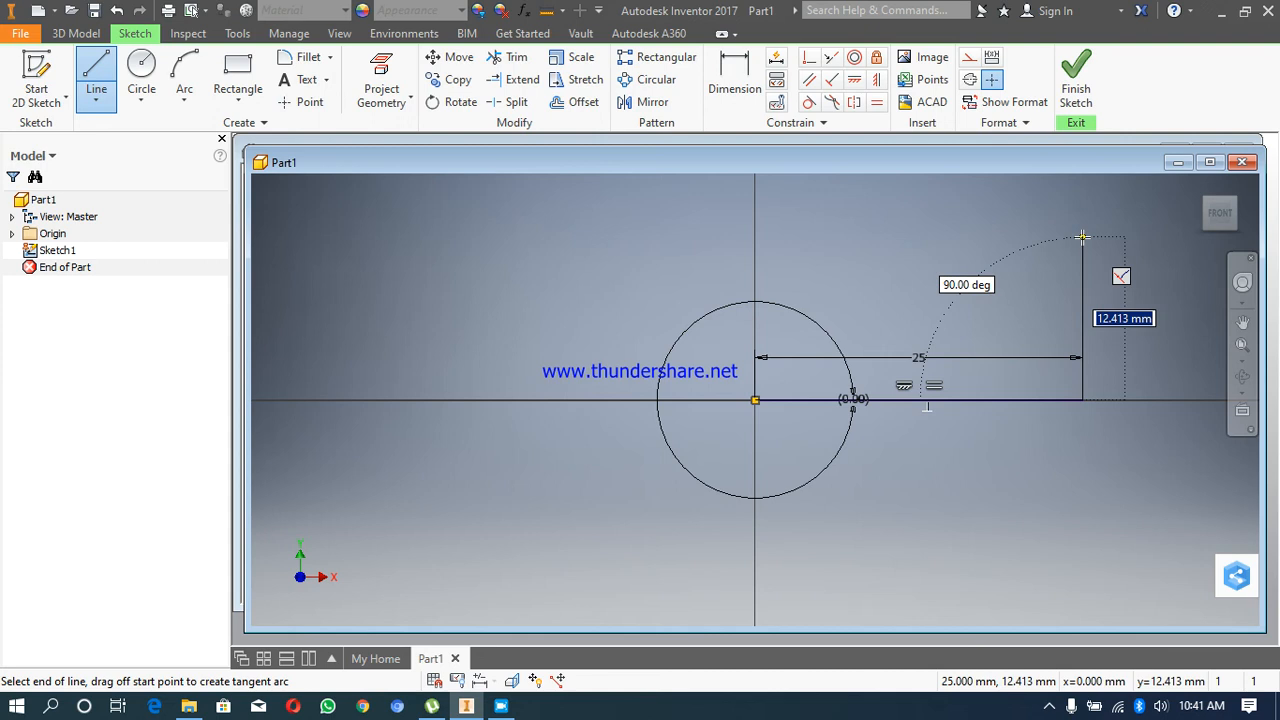
Step: Add a 15 mm segment going up from the end of the 25 mm line at 90 degrees
{"action": "type", "text": "15"}
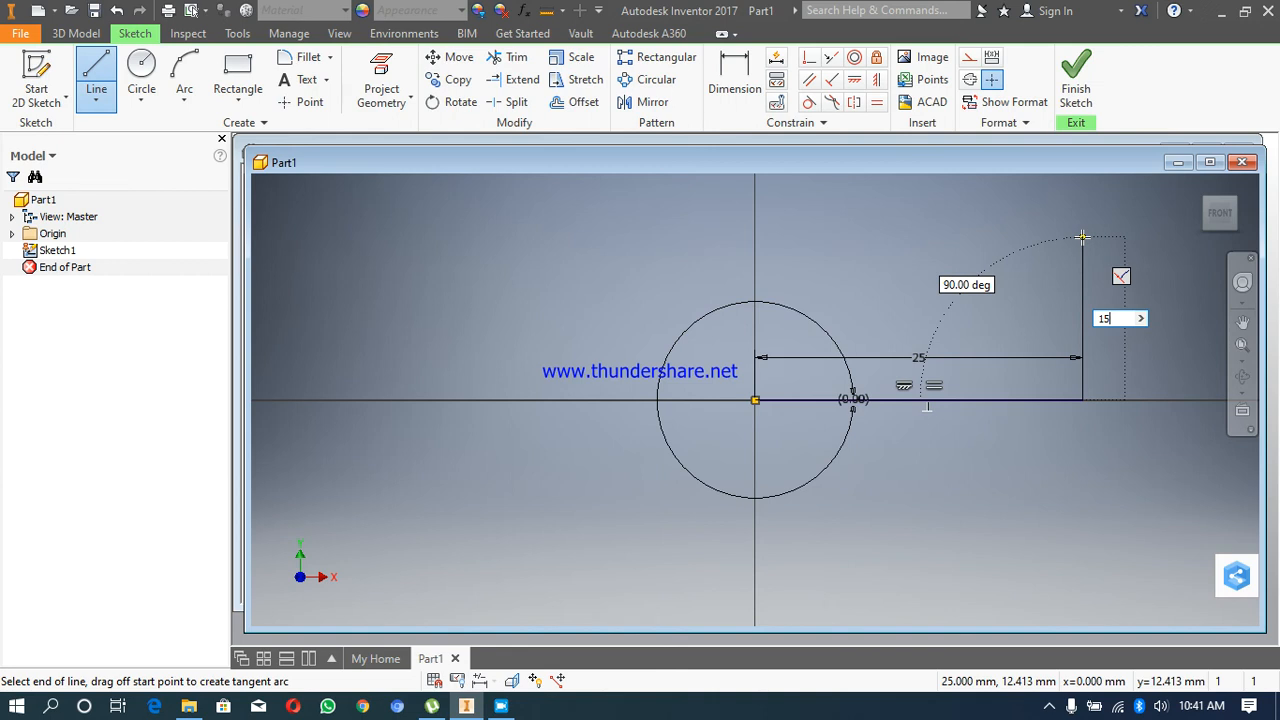
{"action": "key", "text": "Tab"}
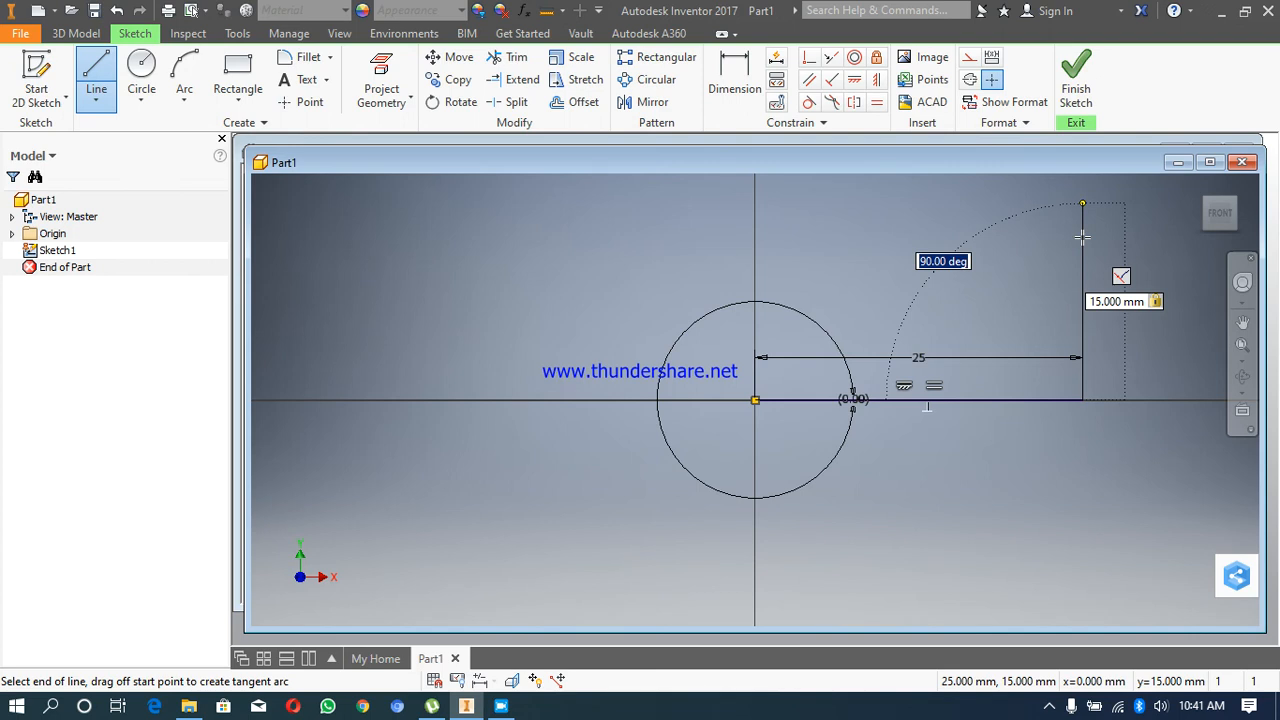
{"action": "type", "text": "90"}
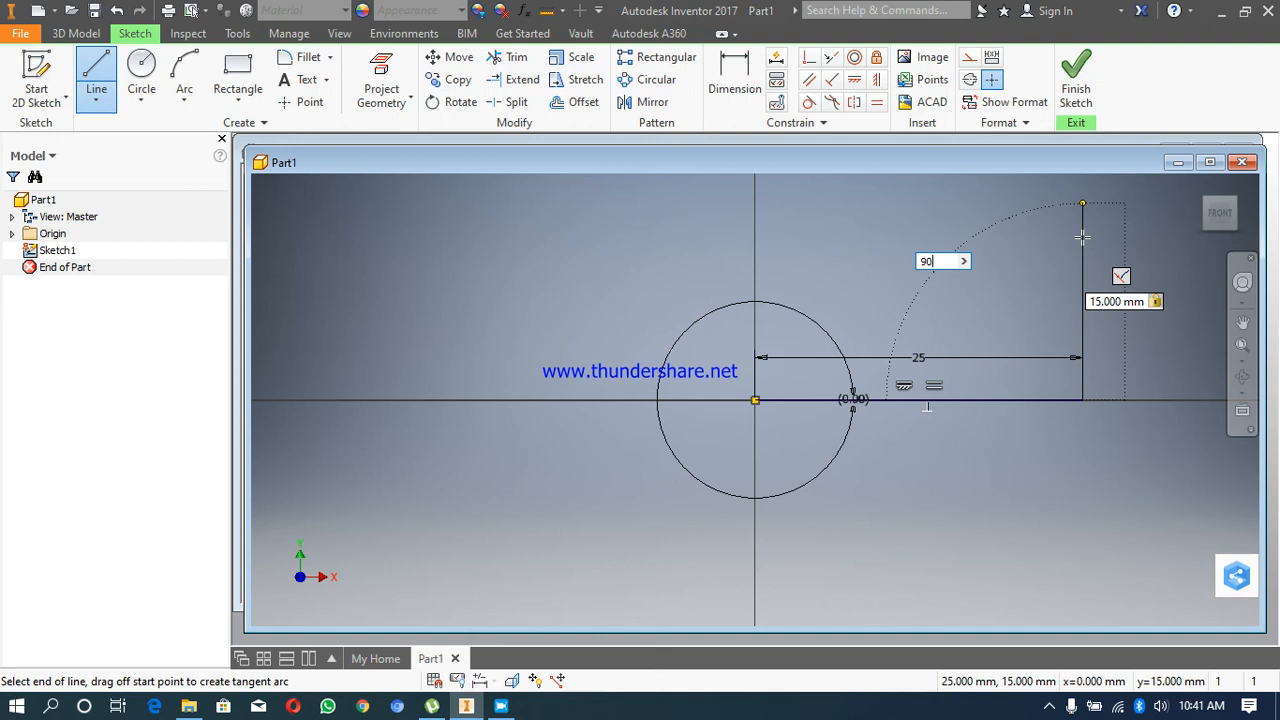
{"action": "key", "text": "Return"}
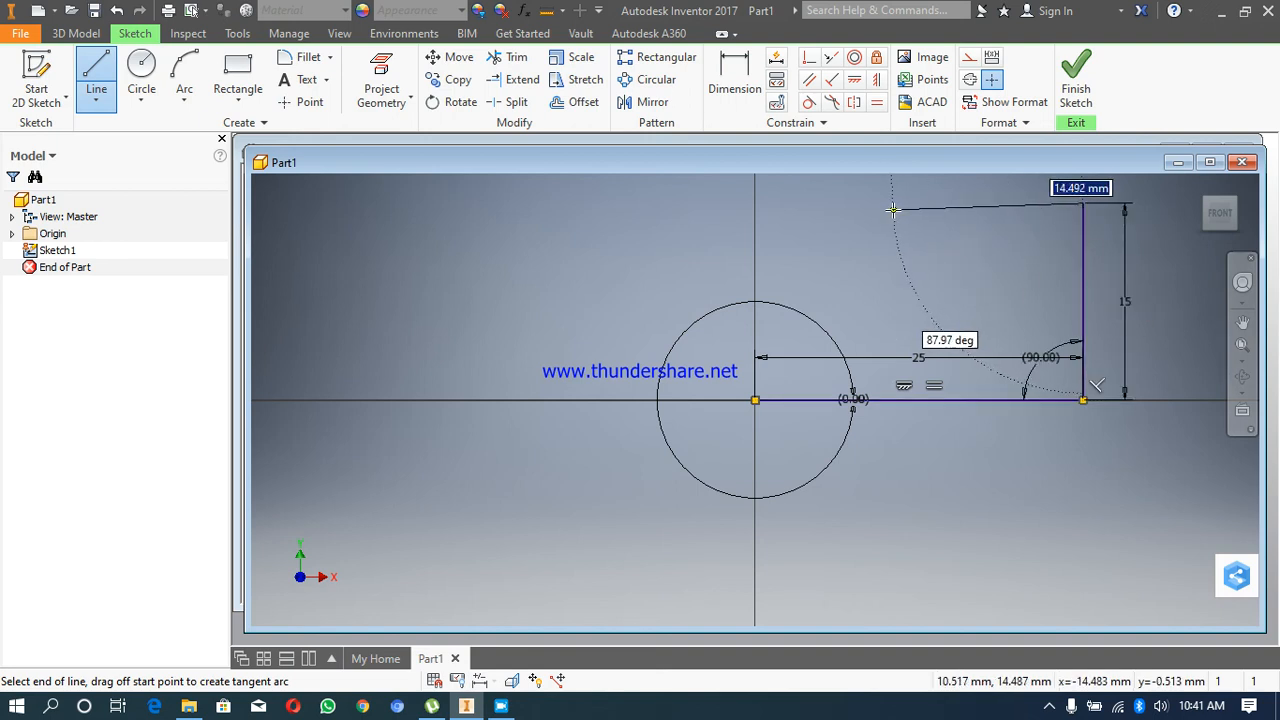
Step: Close the rectangle with a horizontal line back to the vertical axis and a vertical line down to the origin, and finish the Line command
{"action": "left_click", "coordinate": [755, 204]}
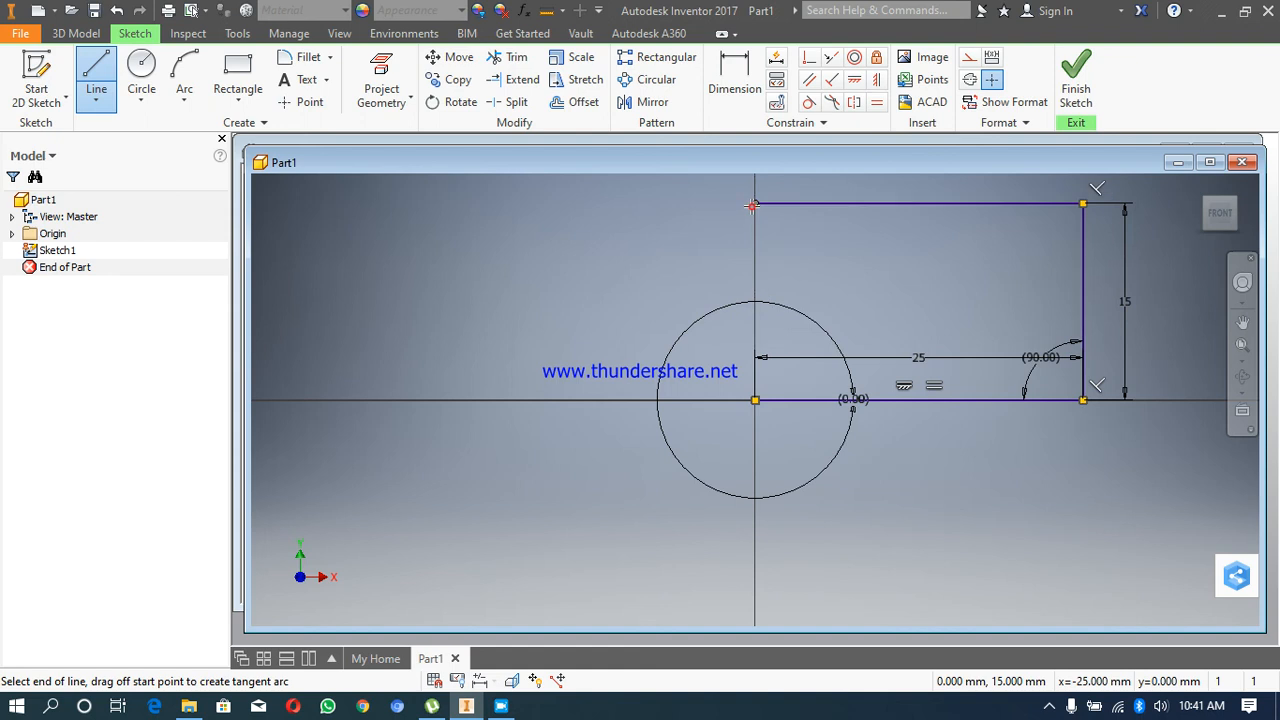
{"action": "left_click", "coordinate": [755, 400]}
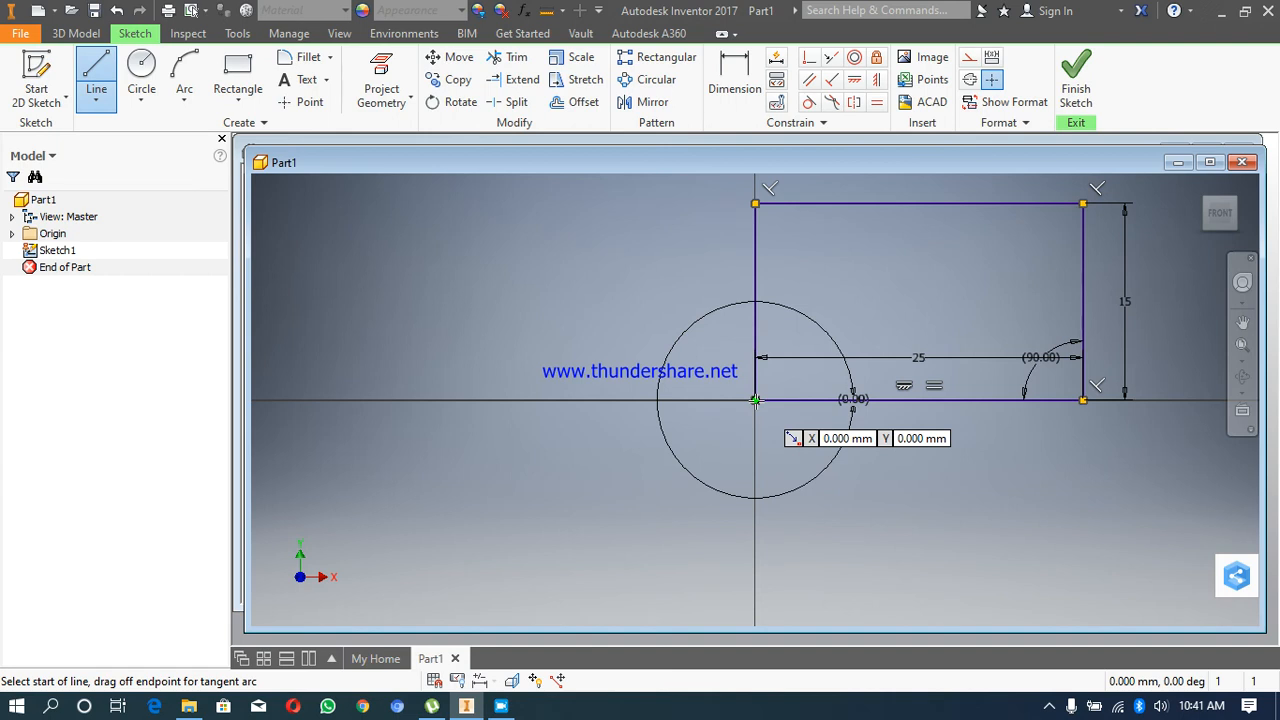
{"action": "right_click", "coordinate": [755, 400]}
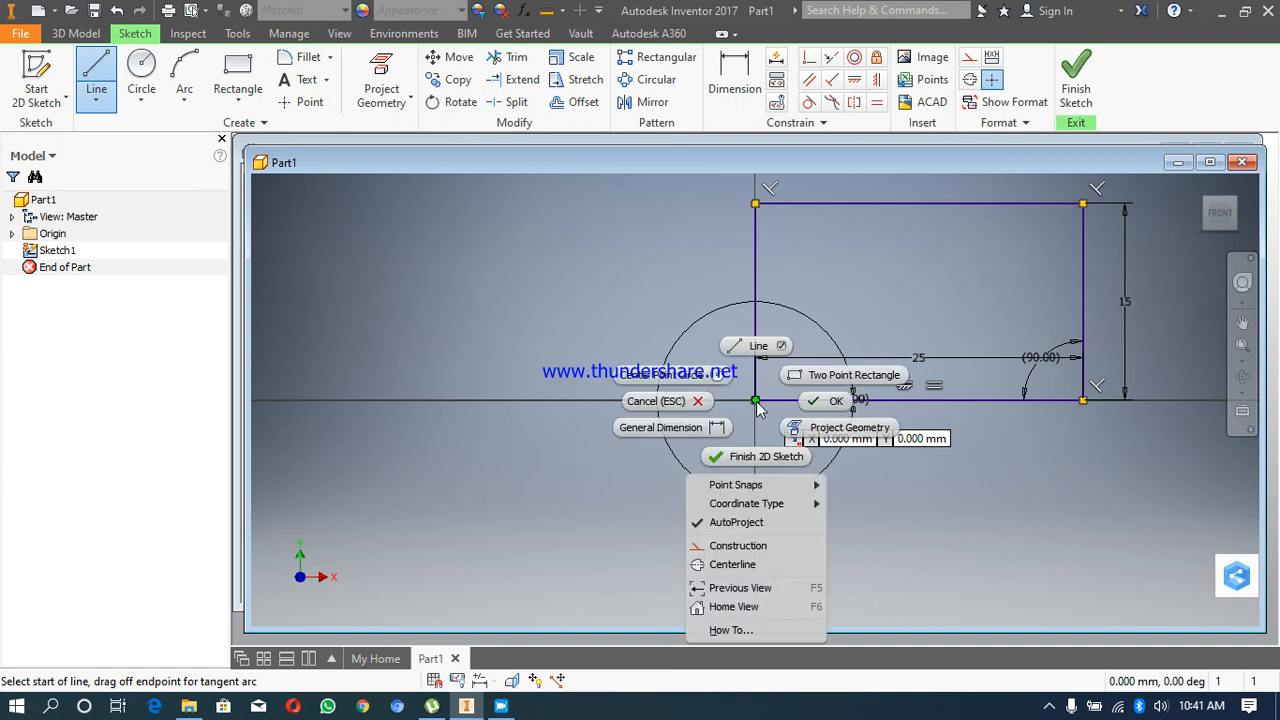
{"action": "left_click", "coordinate": [831, 400]}
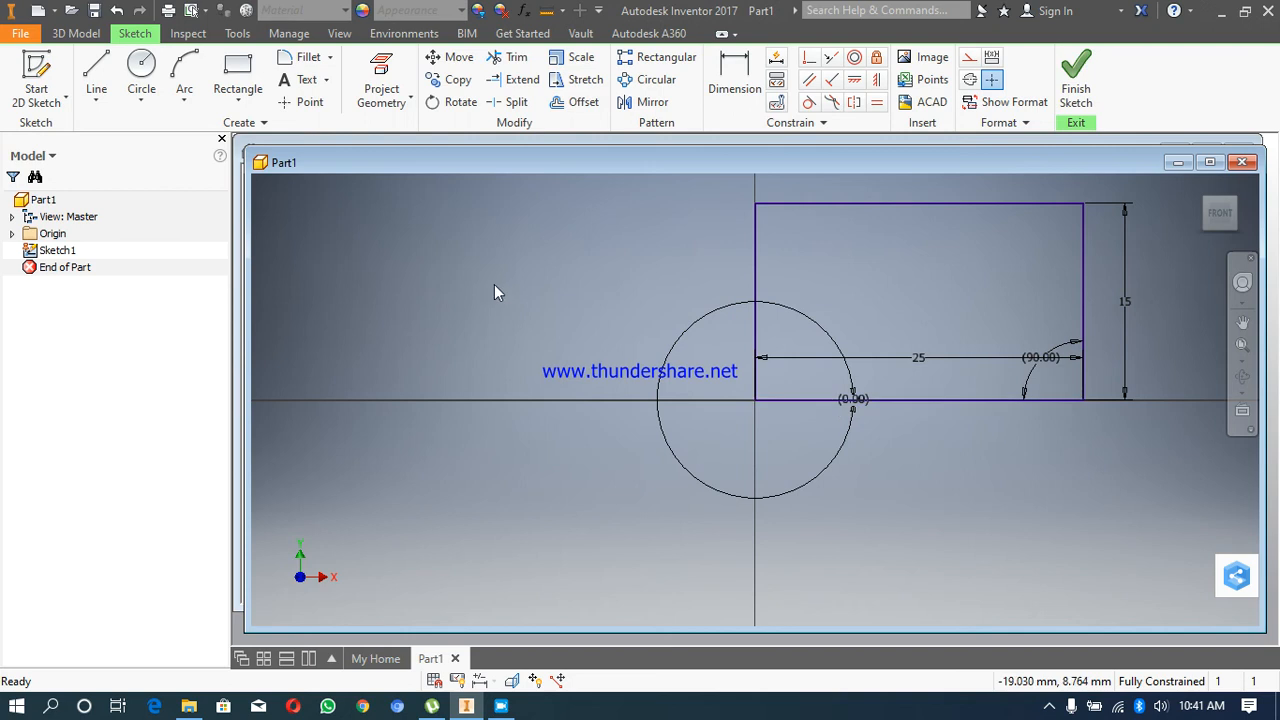
Step: Start a center-point circle inside the rectangle with its center at X 6 mm and Y 6 mm
{"action": "left_click", "coordinate": [141, 100]}
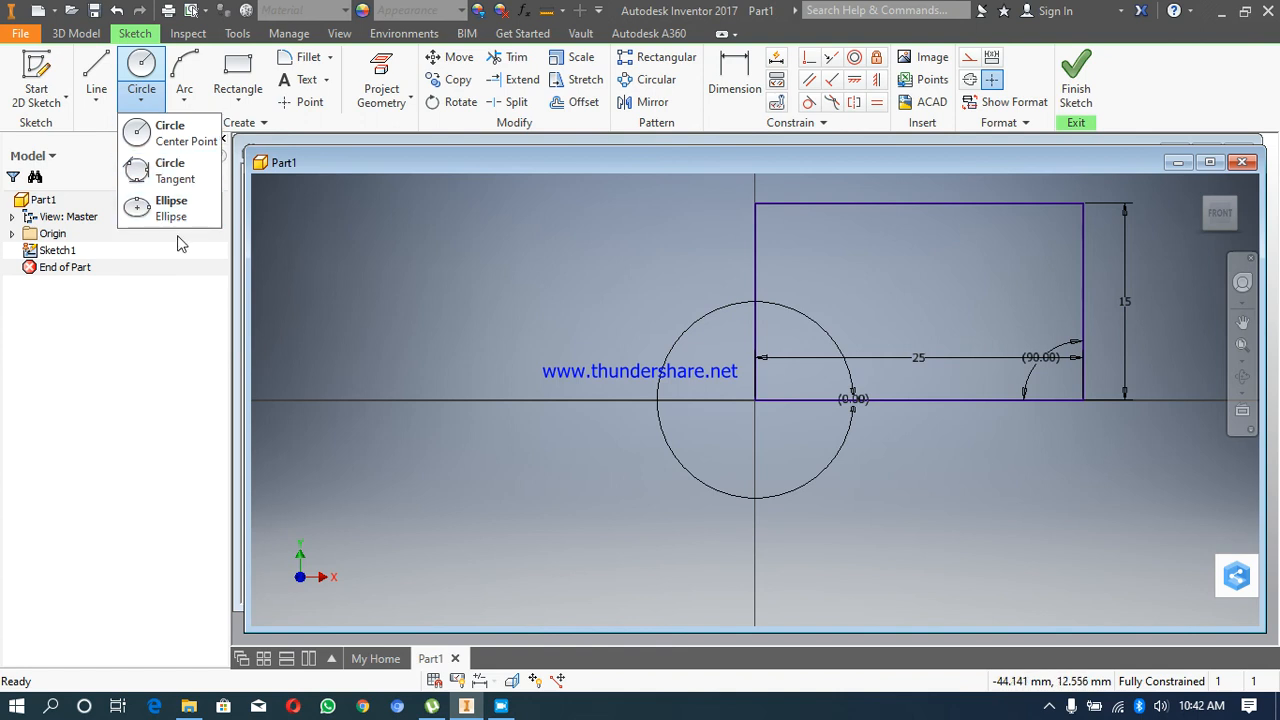
{"action": "left_click", "coordinate": [168, 133]}
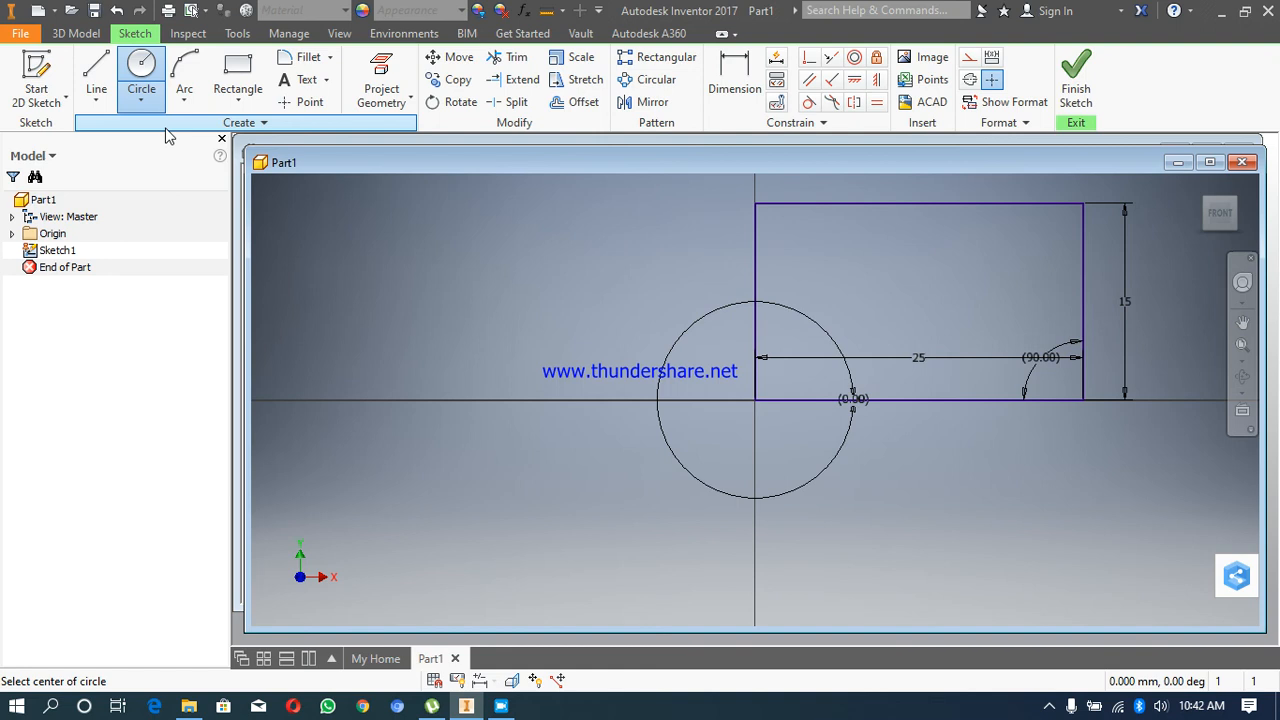
{"action": "left_click", "coordinate": [141, 99]}
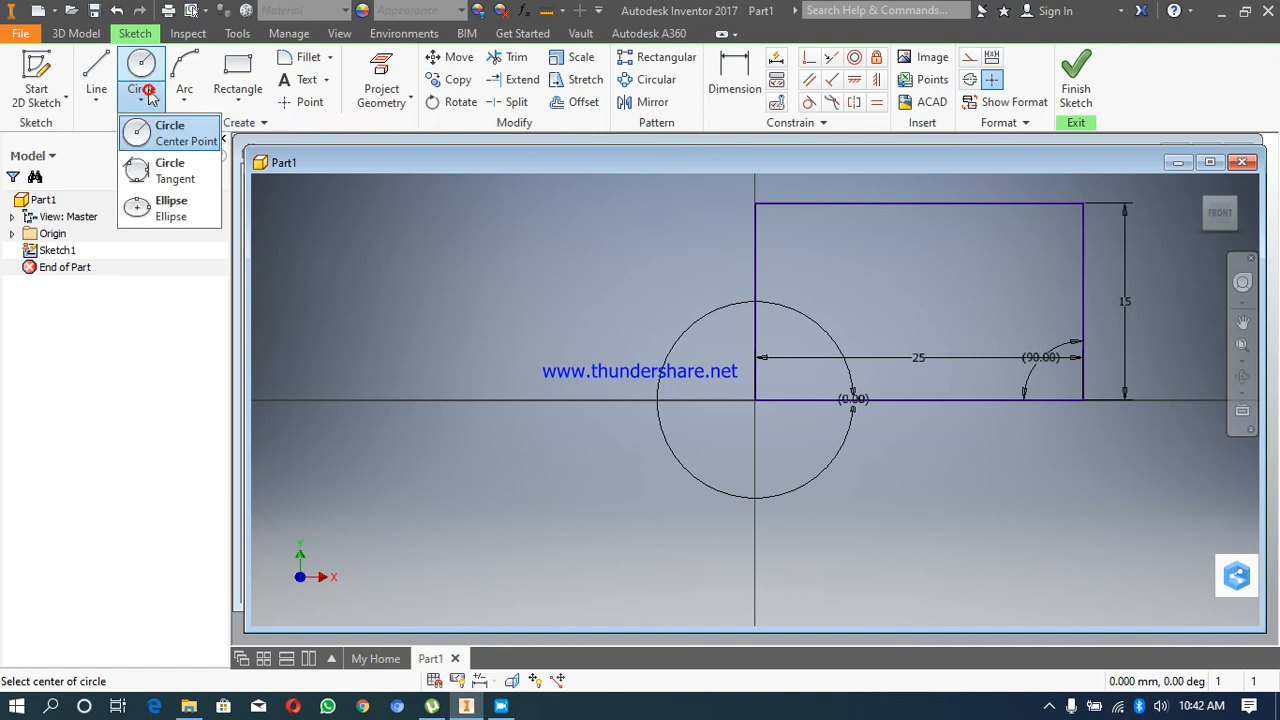
{"action": "left_click", "coordinate": [177, 145]}
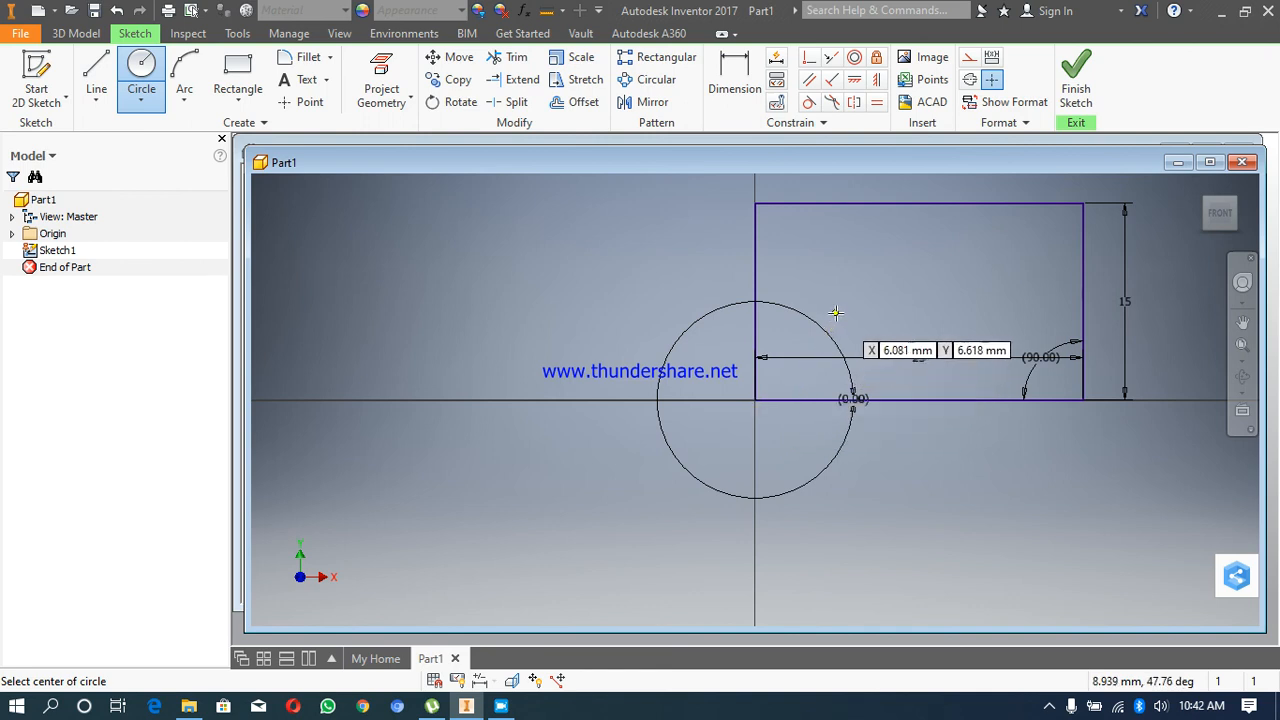
{"action": "key", "text": "Tab"}
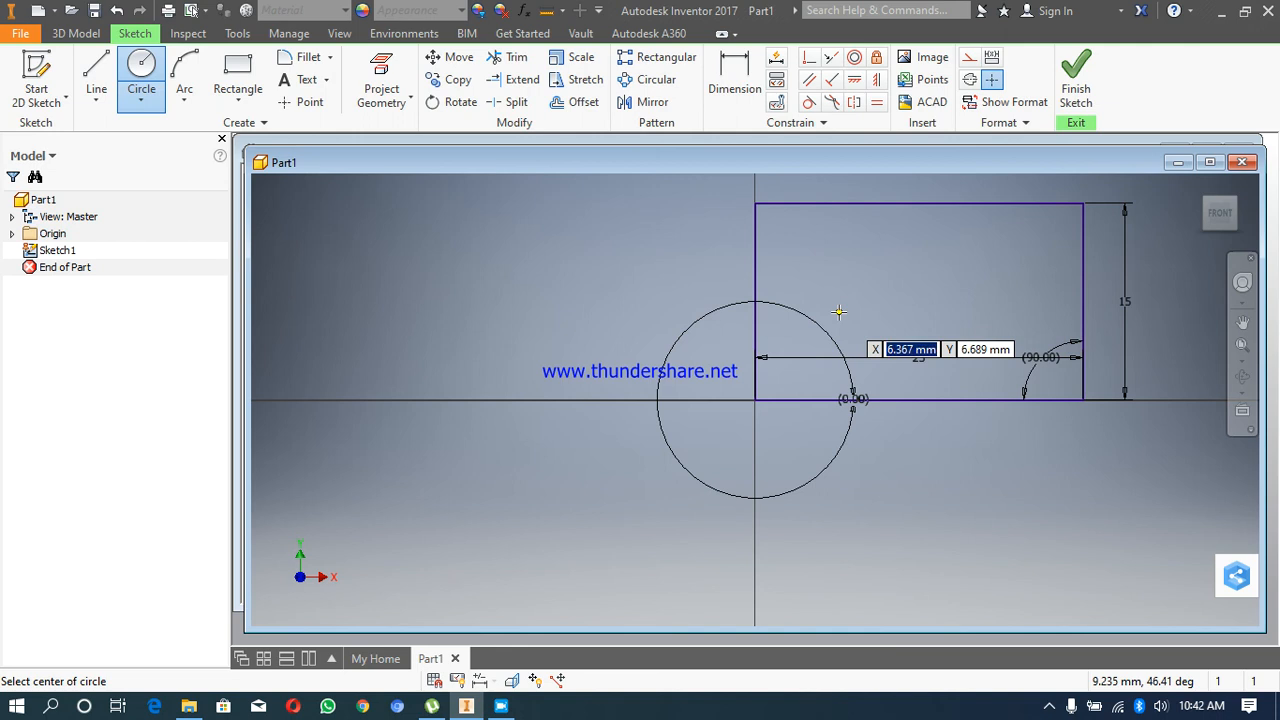
{"action": "type", "text": "6"}
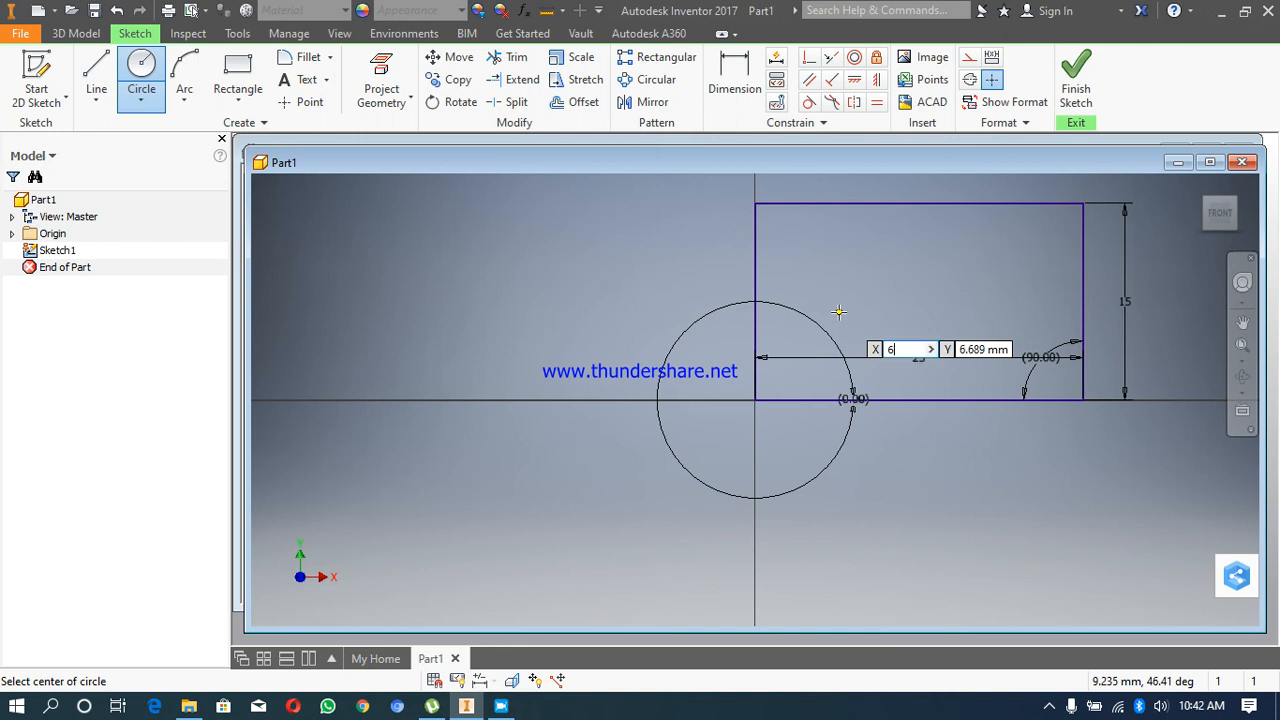
{"action": "key", "text": "Tab"}
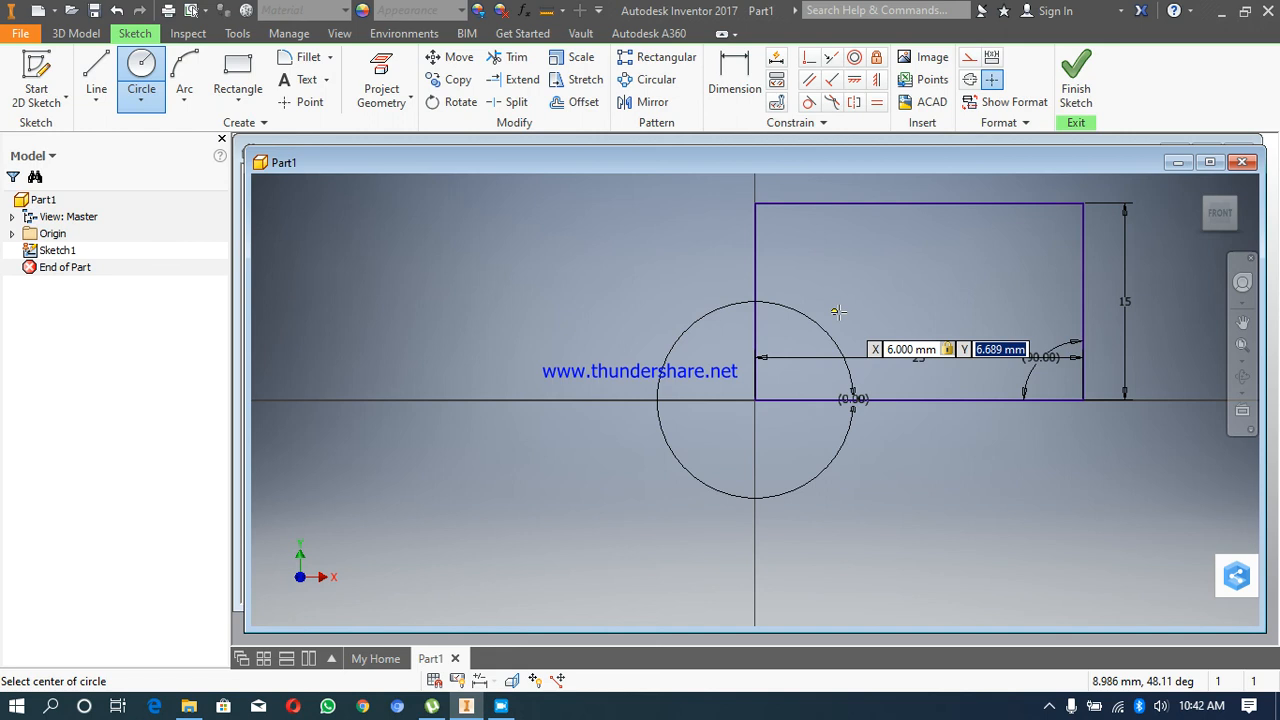
{"action": "type", "text": "6"}
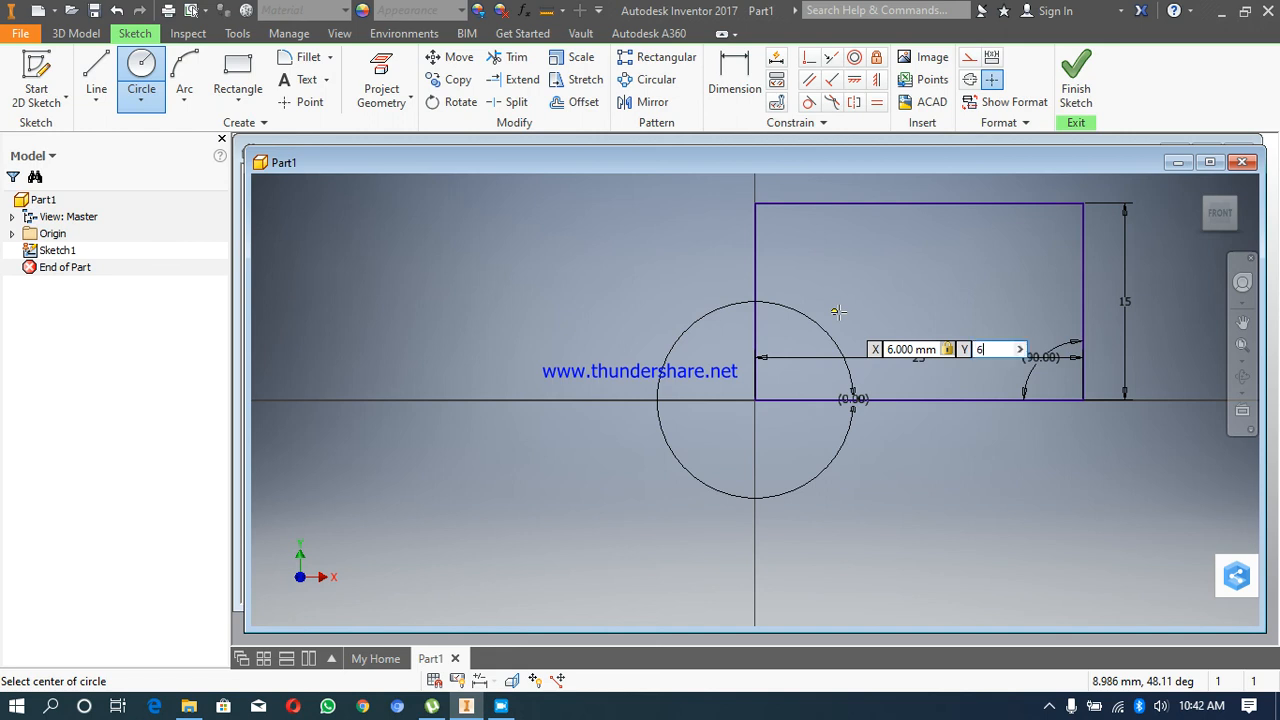
{"action": "key", "text": "Return"}
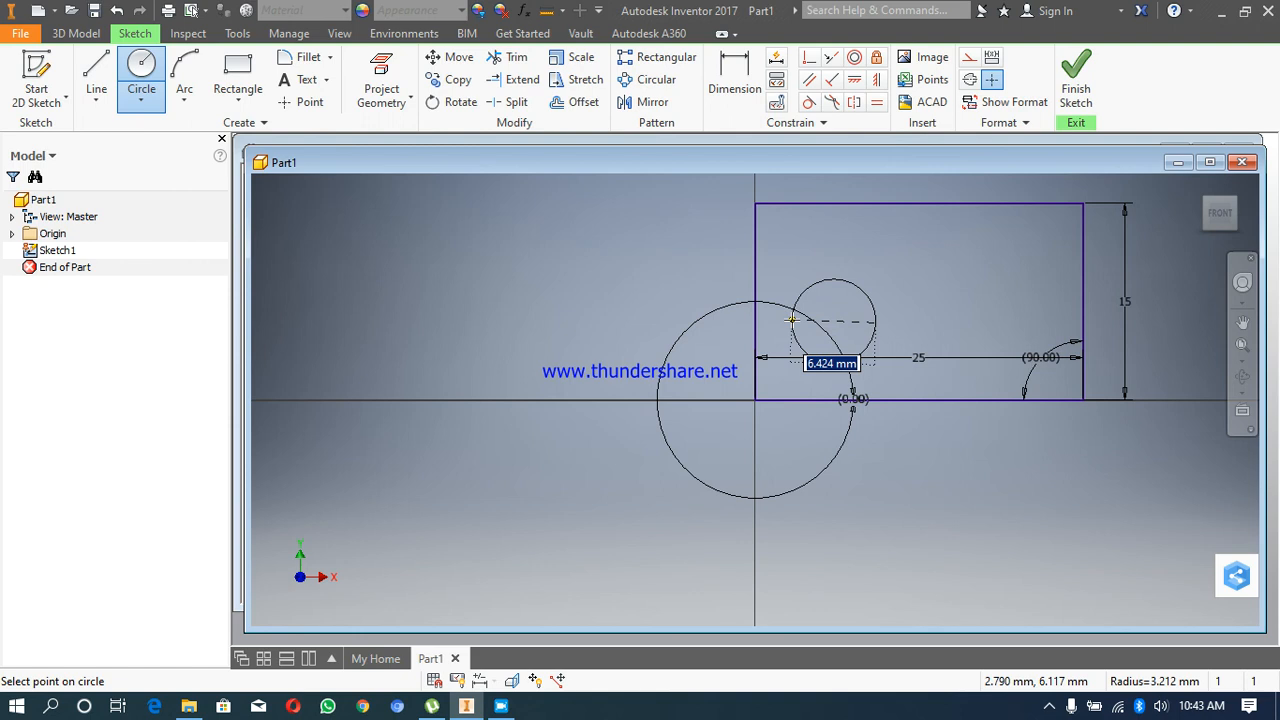
Step: Give the circle a diameter of 10 mm and finish the Circle command
{"action": "type", "text": "10"}
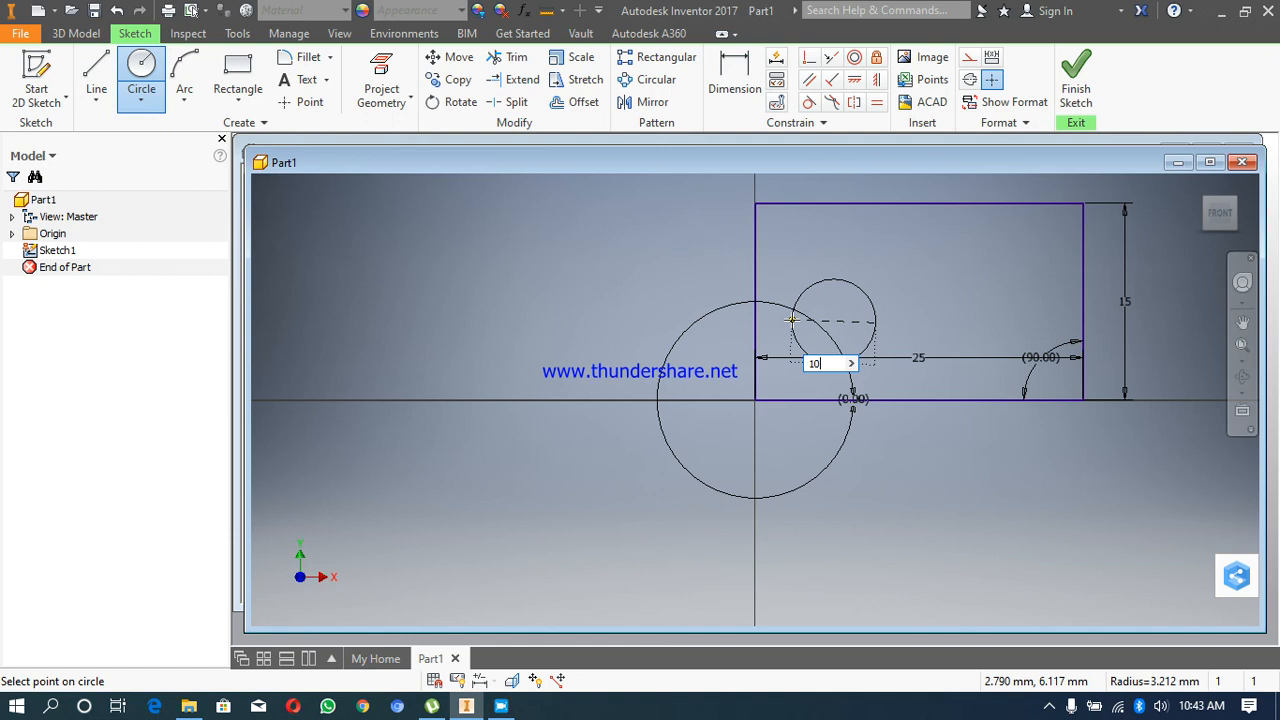
{"action": "key", "text": "Return"}
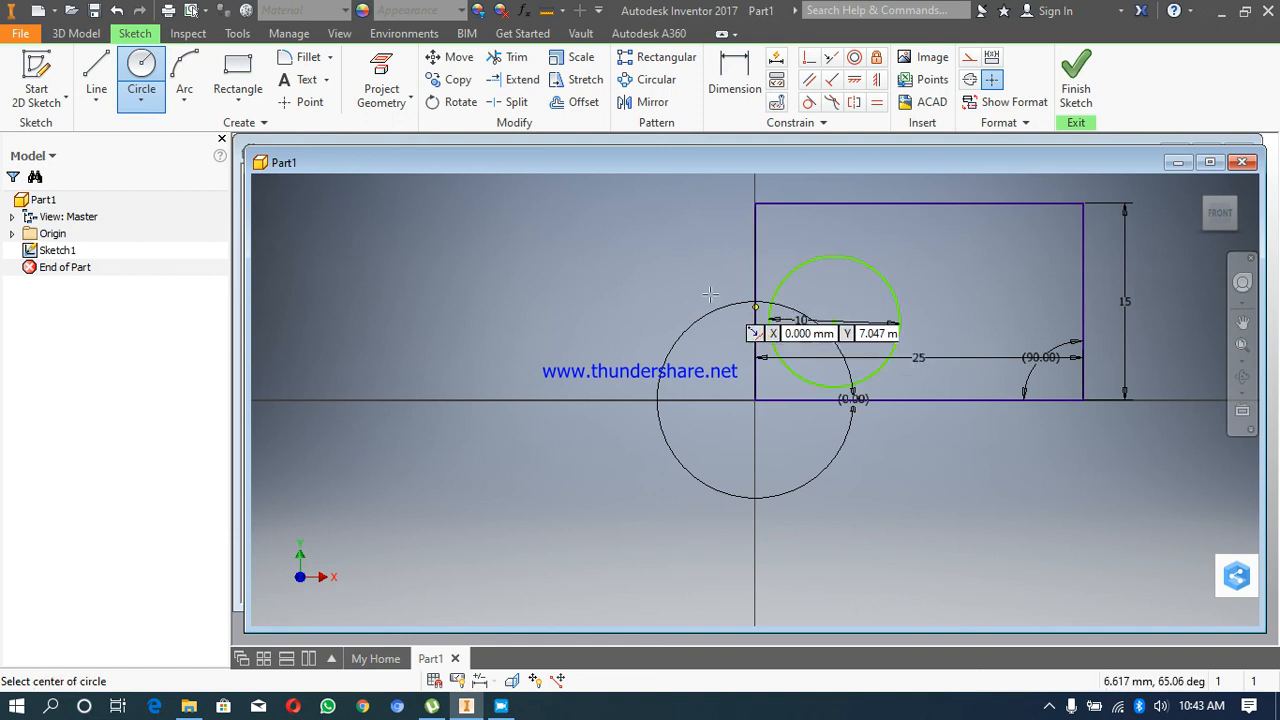
{"action": "right_click", "coordinate": [551, 285]}
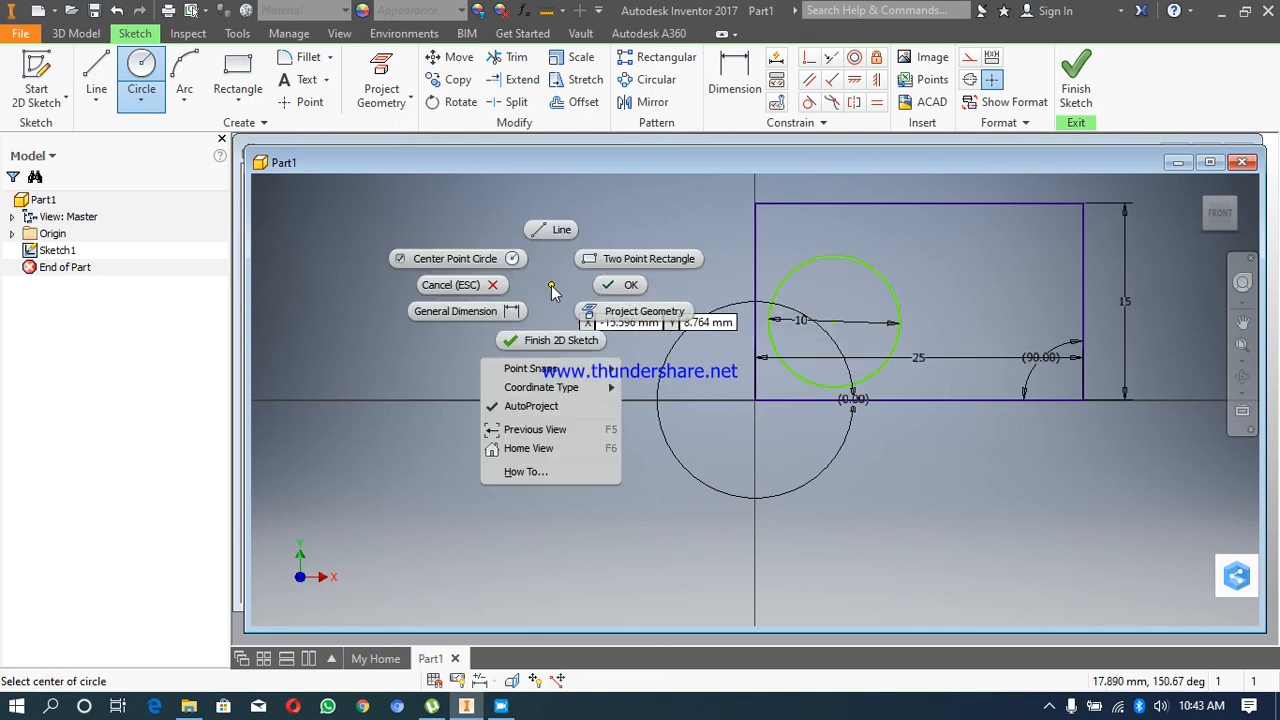
{"action": "left_click", "coordinate": [621, 279]}
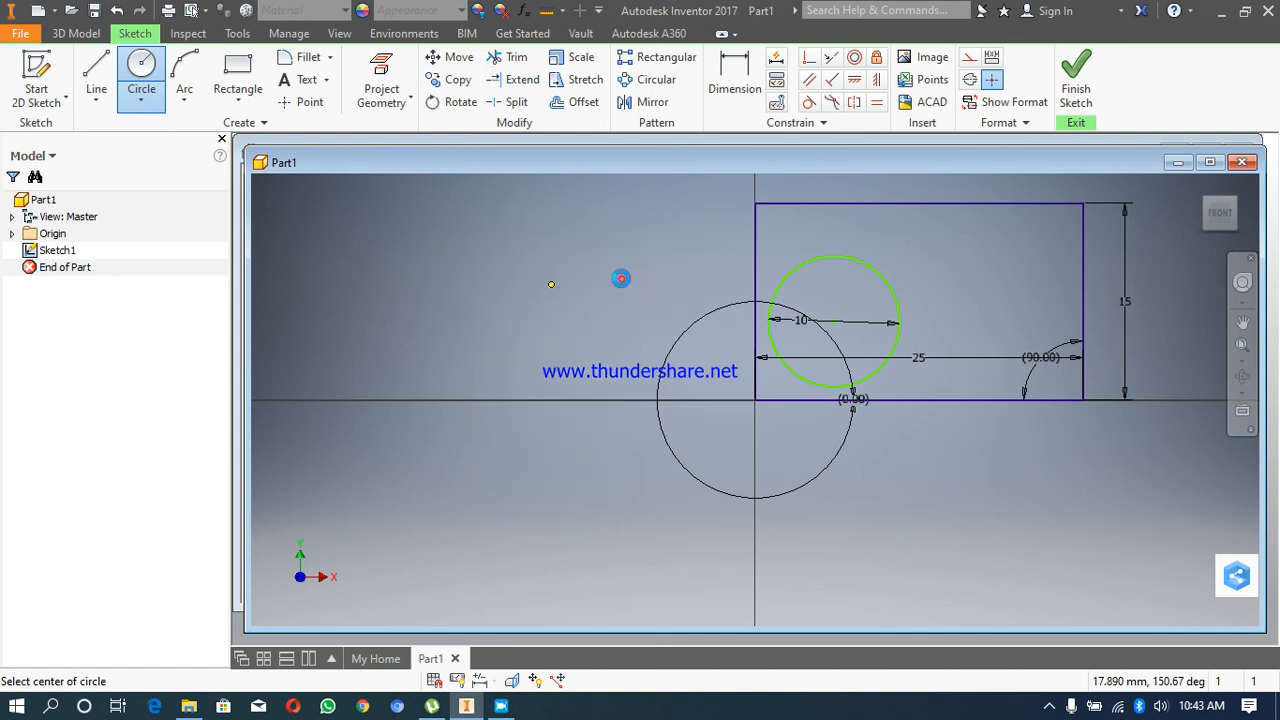
Step: Draw a tangent circle touching the rectangle's top, right and bottom edges, and finish the command
{"action": "left_click", "coordinate": [137, 95]}
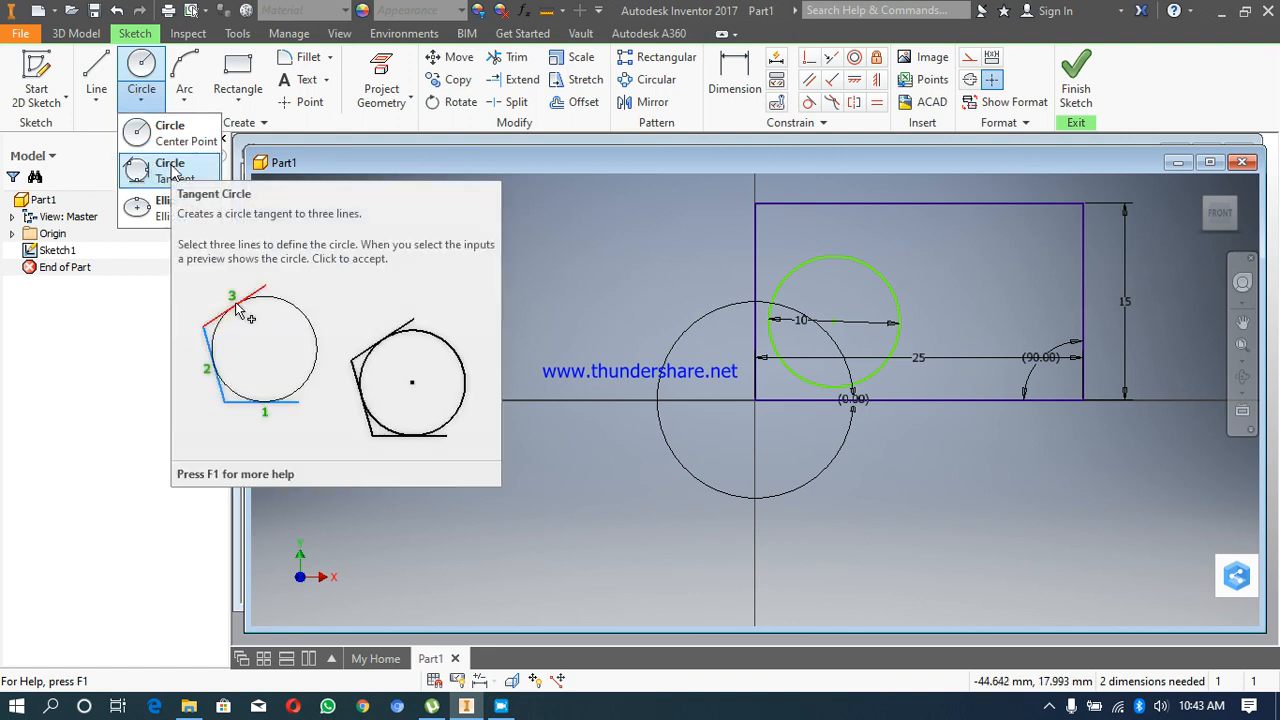
{"action": "left_click", "coordinate": [172, 170]}
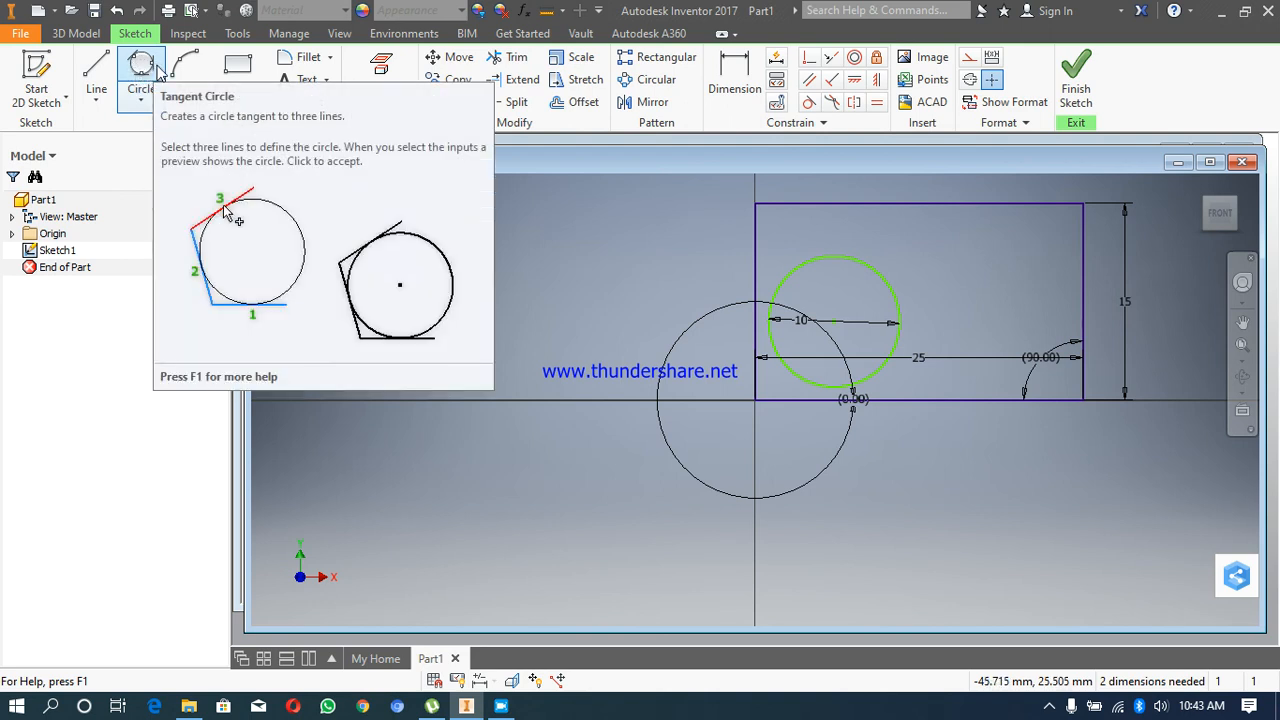
{"action": "left_click", "coordinate": [157, 64]}
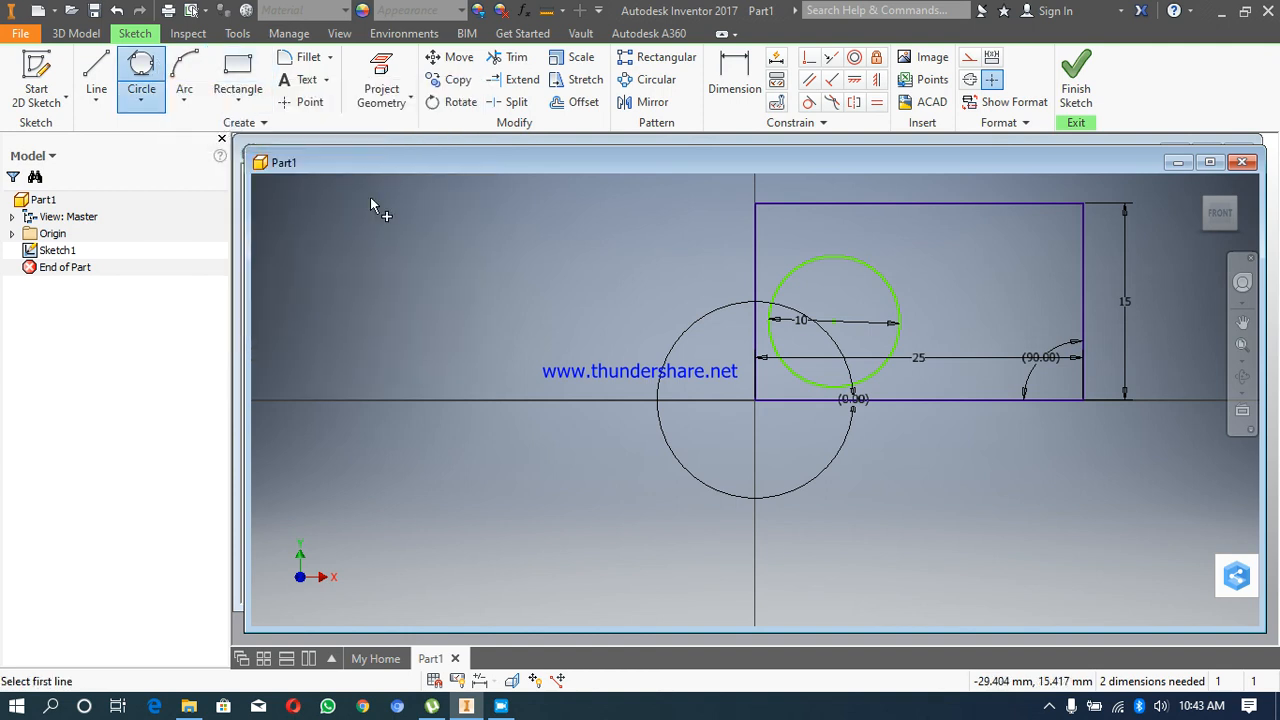
{"action": "left_click", "coordinate": [1018, 205]}
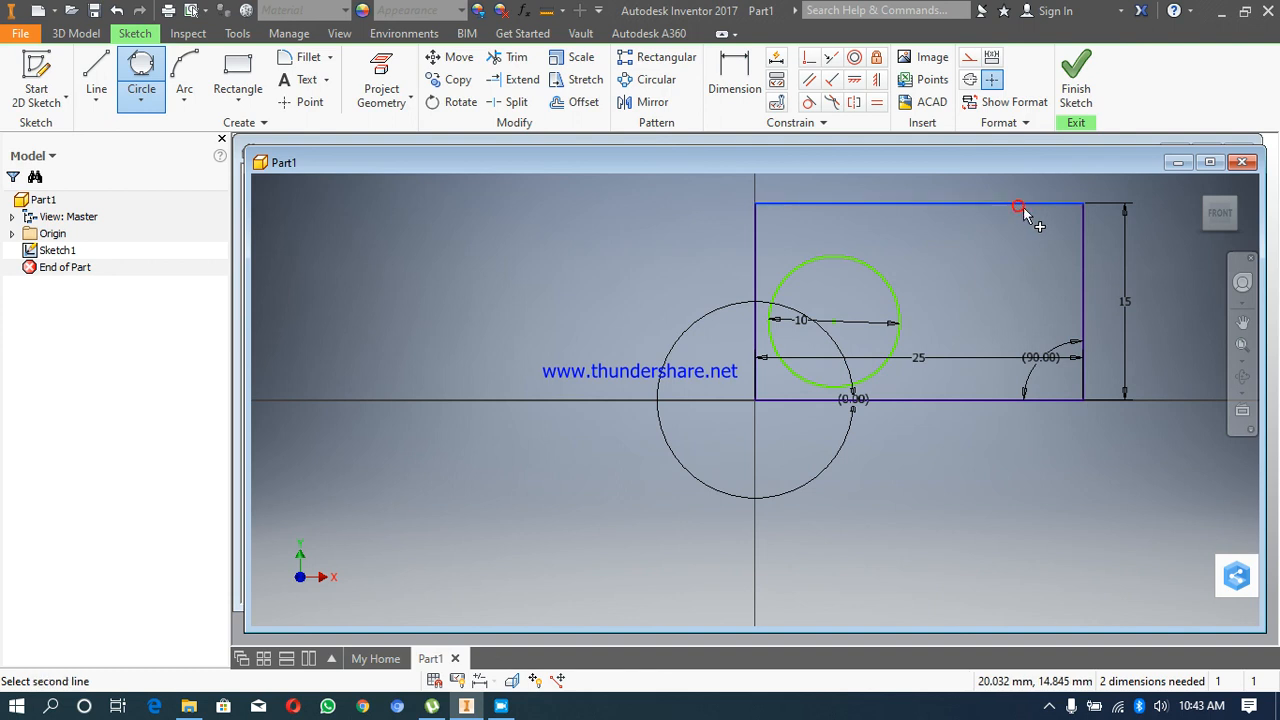
{"action": "left_click", "coordinate": [1082, 284]}
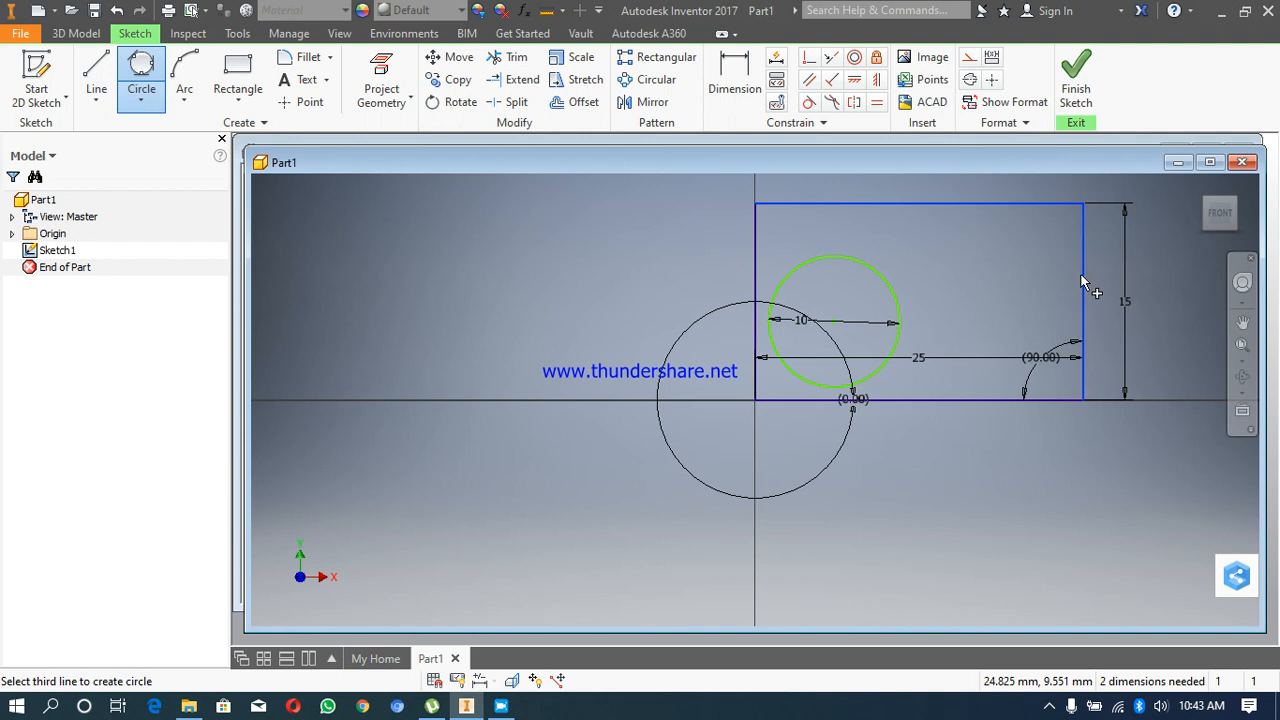
{"action": "left_click", "coordinate": [1017, 401]}
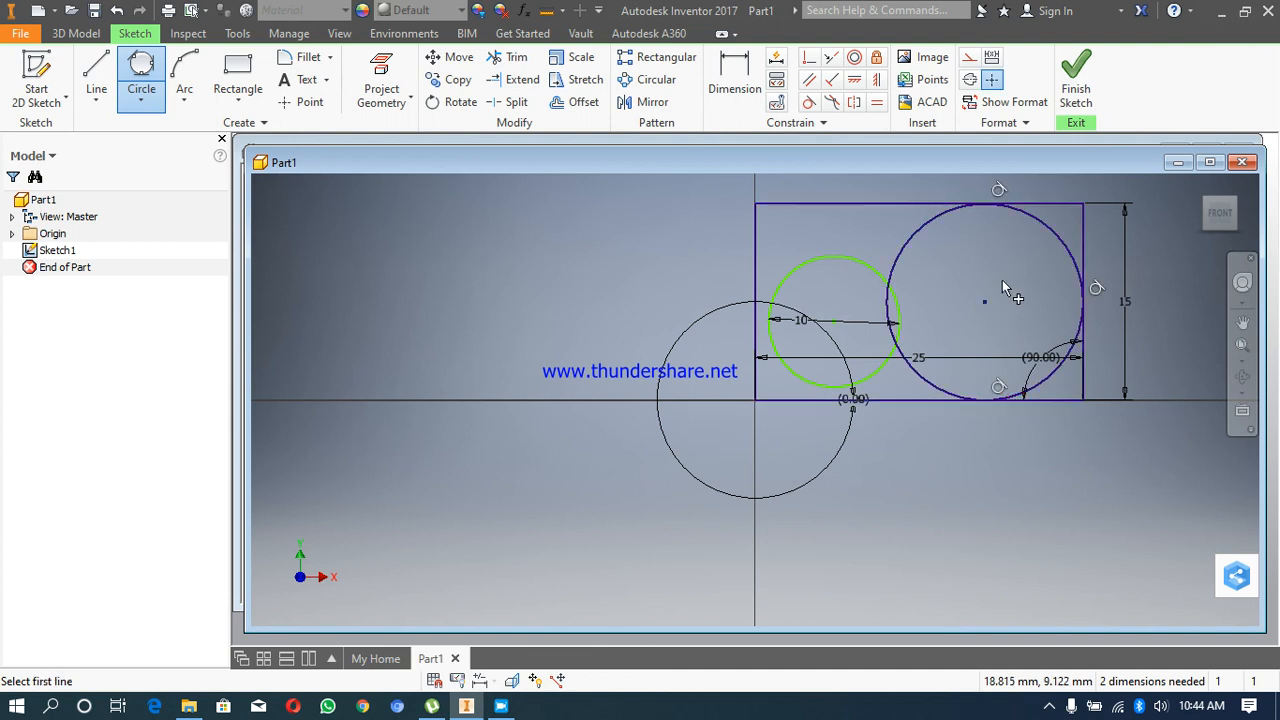
{"action": "right_click", "coordinate": [1002, 281]}
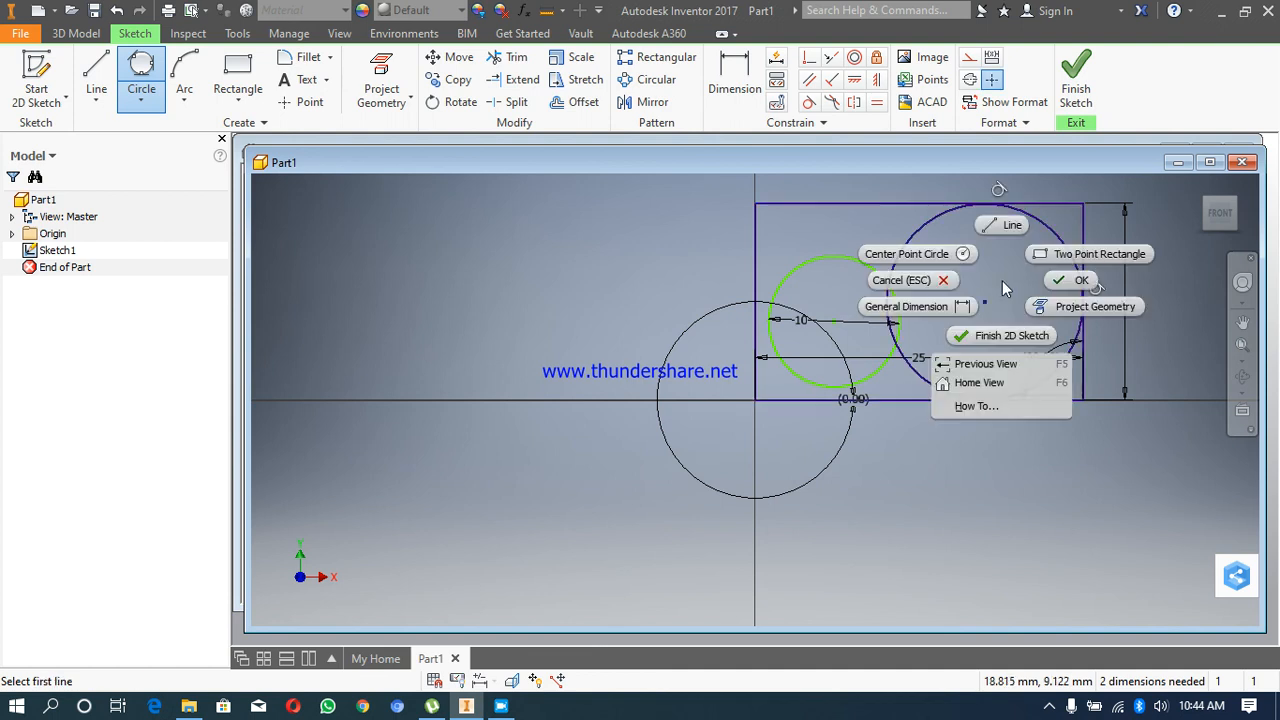
{"action": "left_click", "coordinate": [1083, 281]}
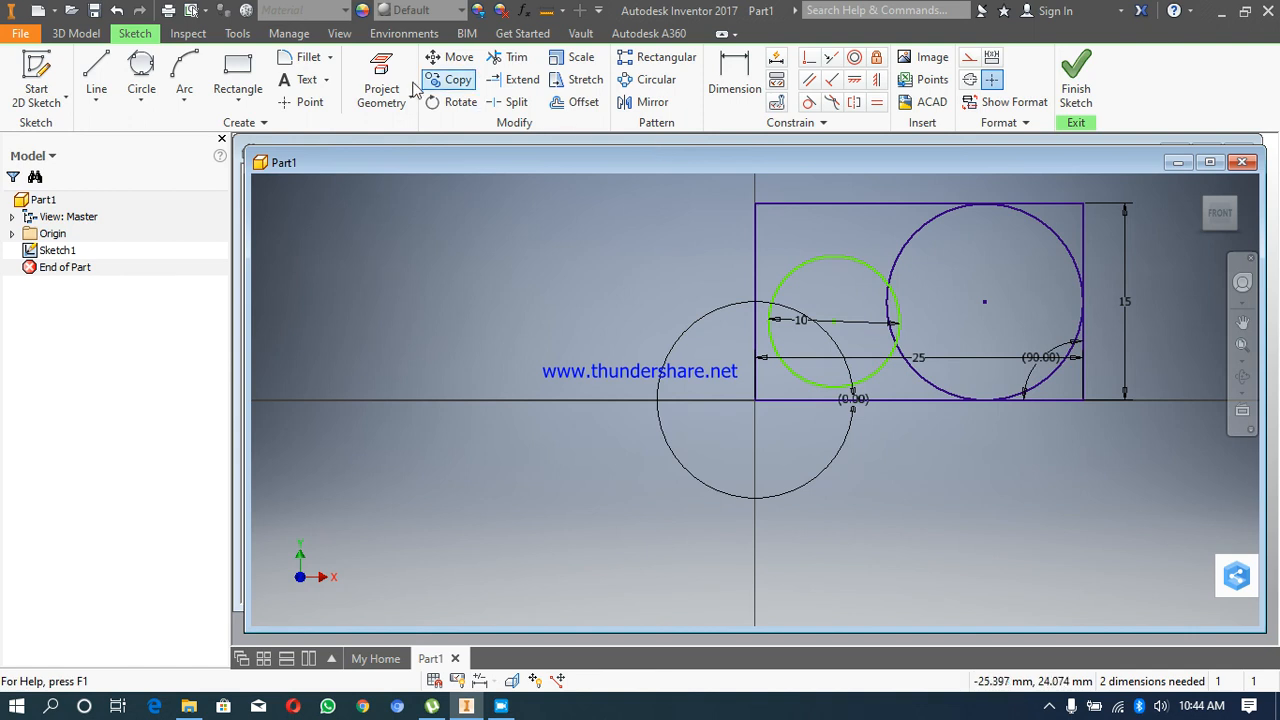
Step: Draw a freehand ellipse with a horizontal major axis in the empty area to the left of the rectangle, and finish the Ellipse command
{"action": "left_click", "coordinate": [141, 100]}
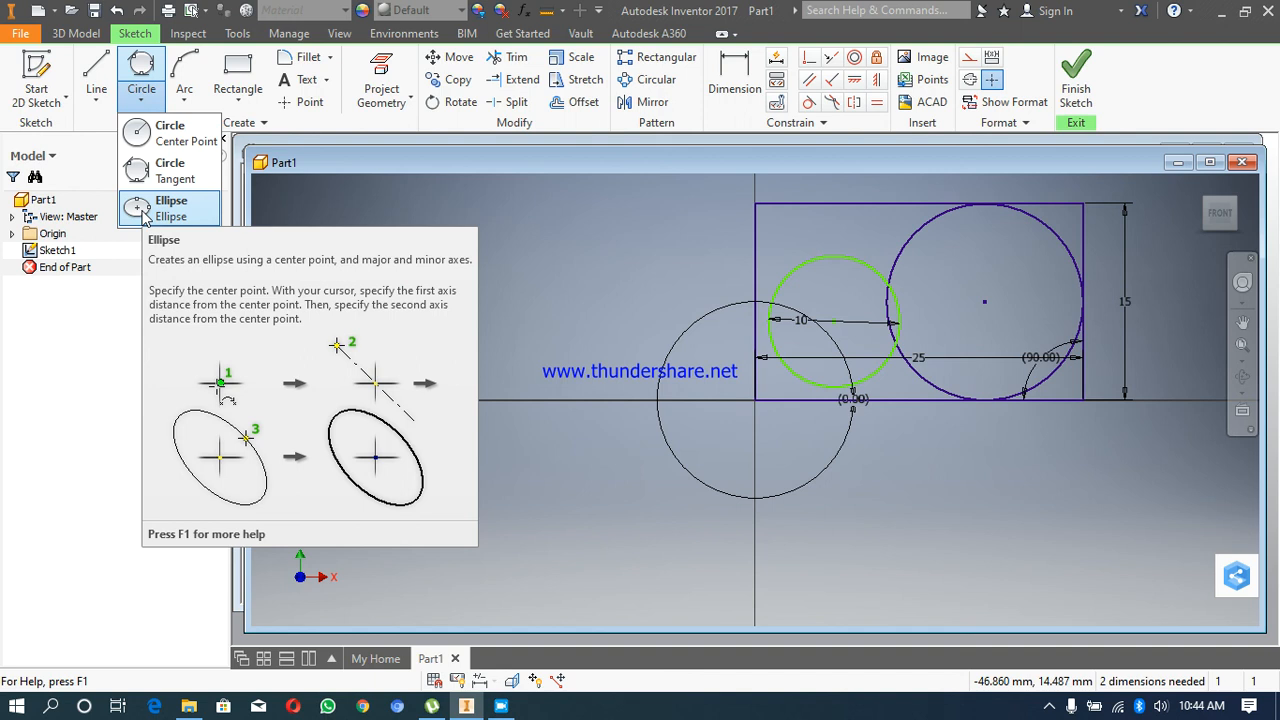
{"action": "left_click", "coordinate": [141, 212]}
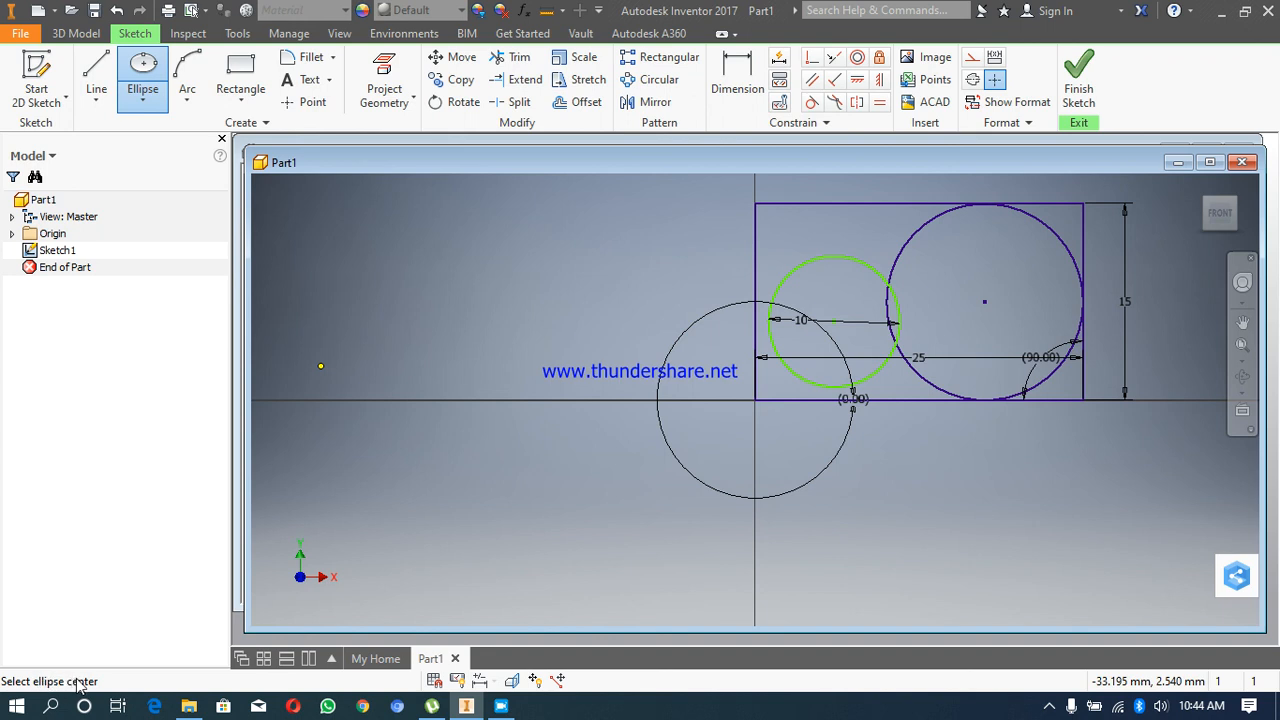
{"action": "left_click", "coordinate": [500, 295]}
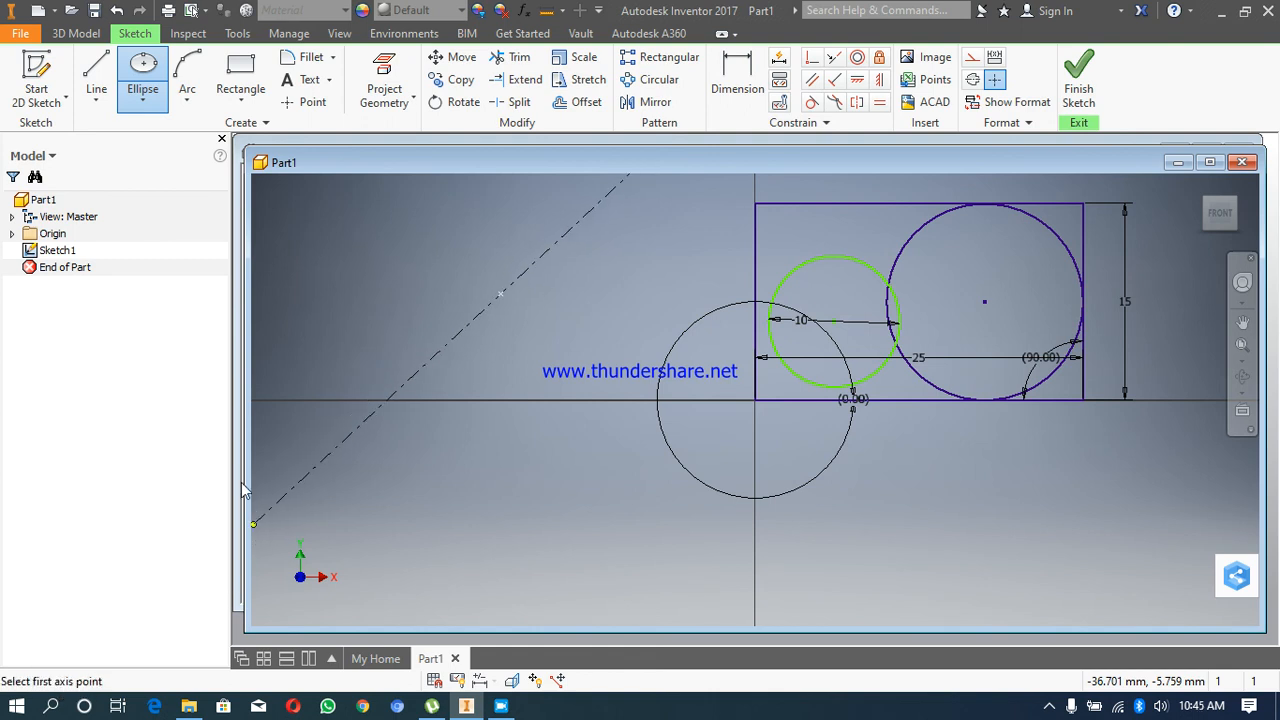
{"action": "left_click", "coordinate": [378, 292]}
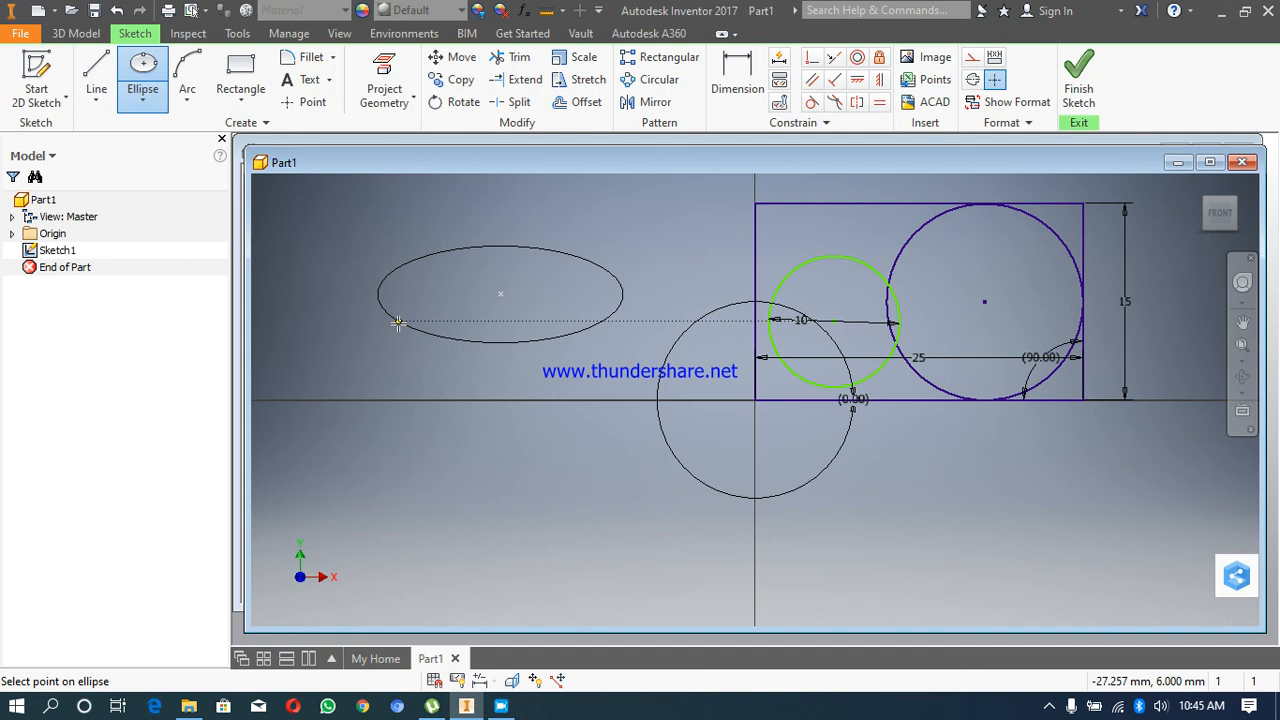
{"action": "left_click", "coordinate": [397, 322]}
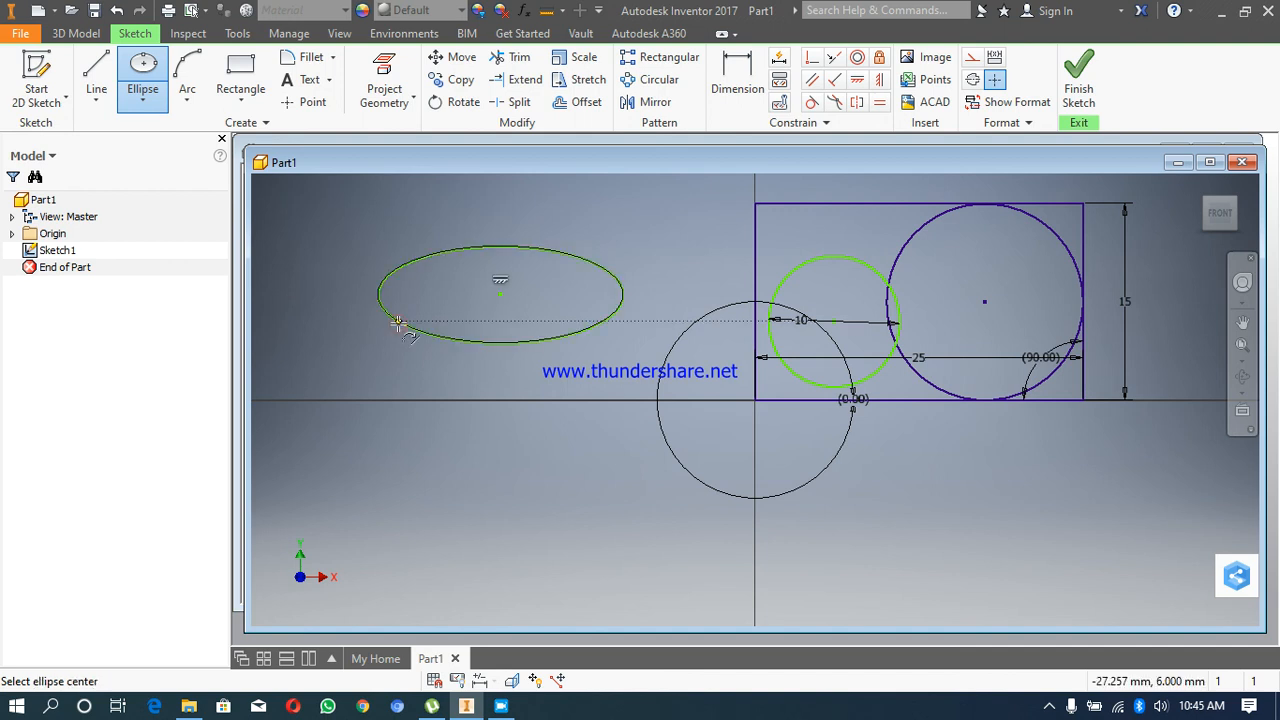
{"action": "right_click", "coordinate": [398, 325]}
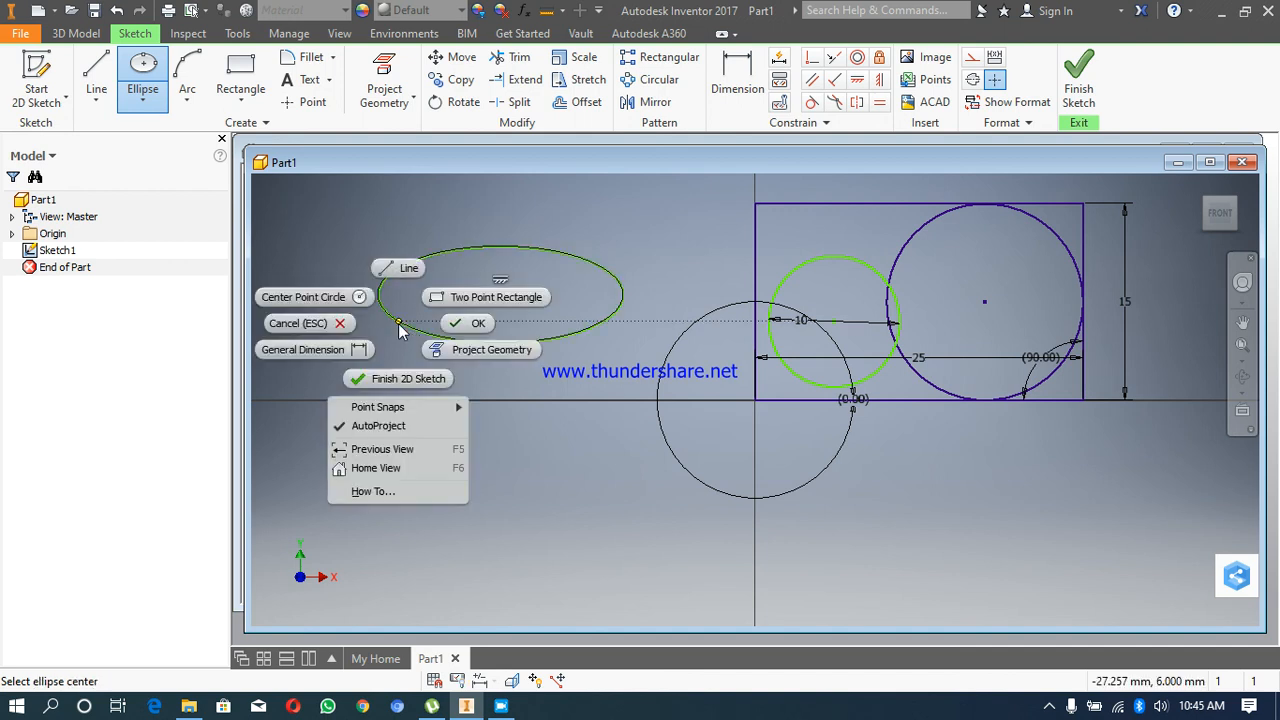
{"action": "left_click", "coordinate": [460, 328]}
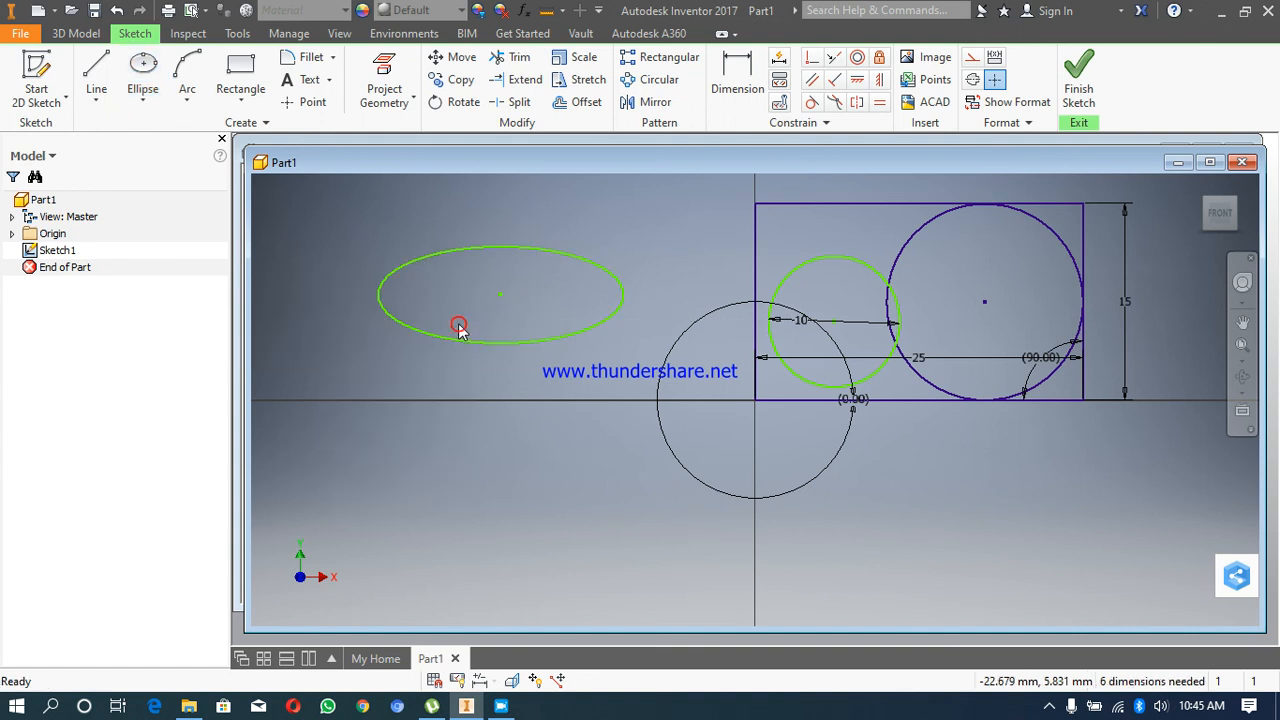
Step: Try to dimension the ellipse and to add another diameter dimension to the 10 mm circle
{"action": "left_click", "coordinate": [737, 80]}
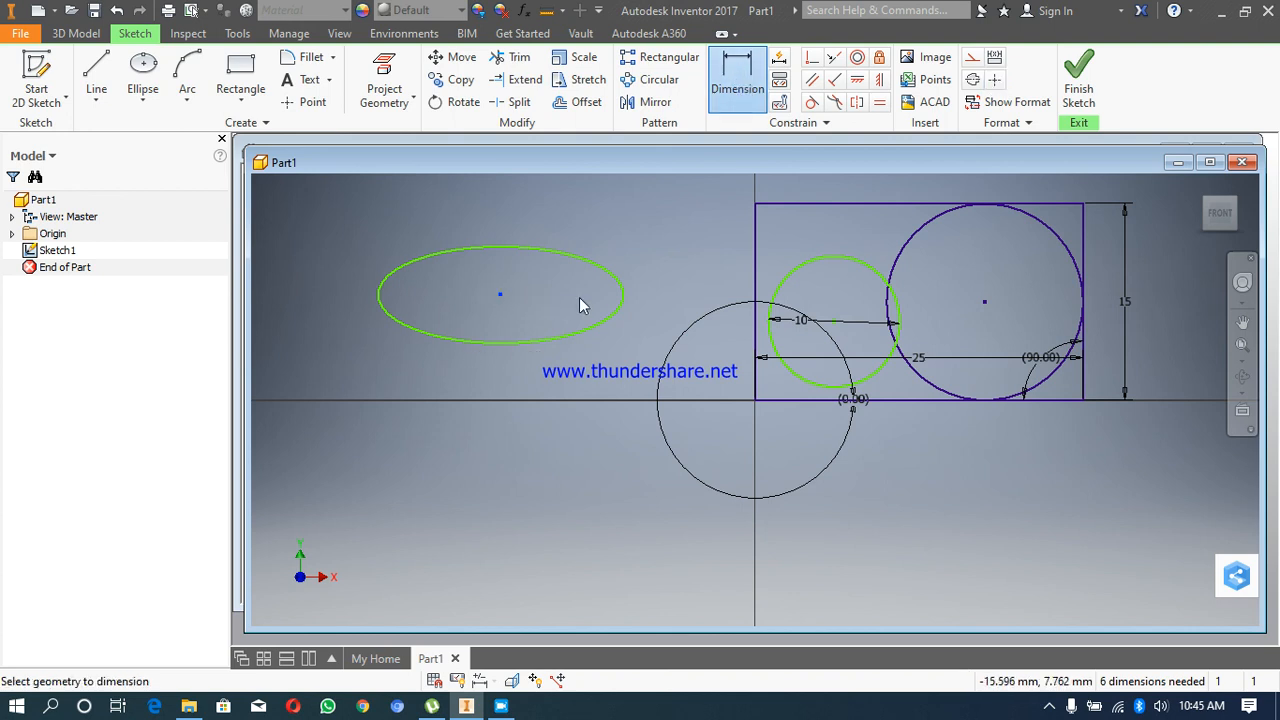
{"action": "left_click", "coordinate": [620, 289]}
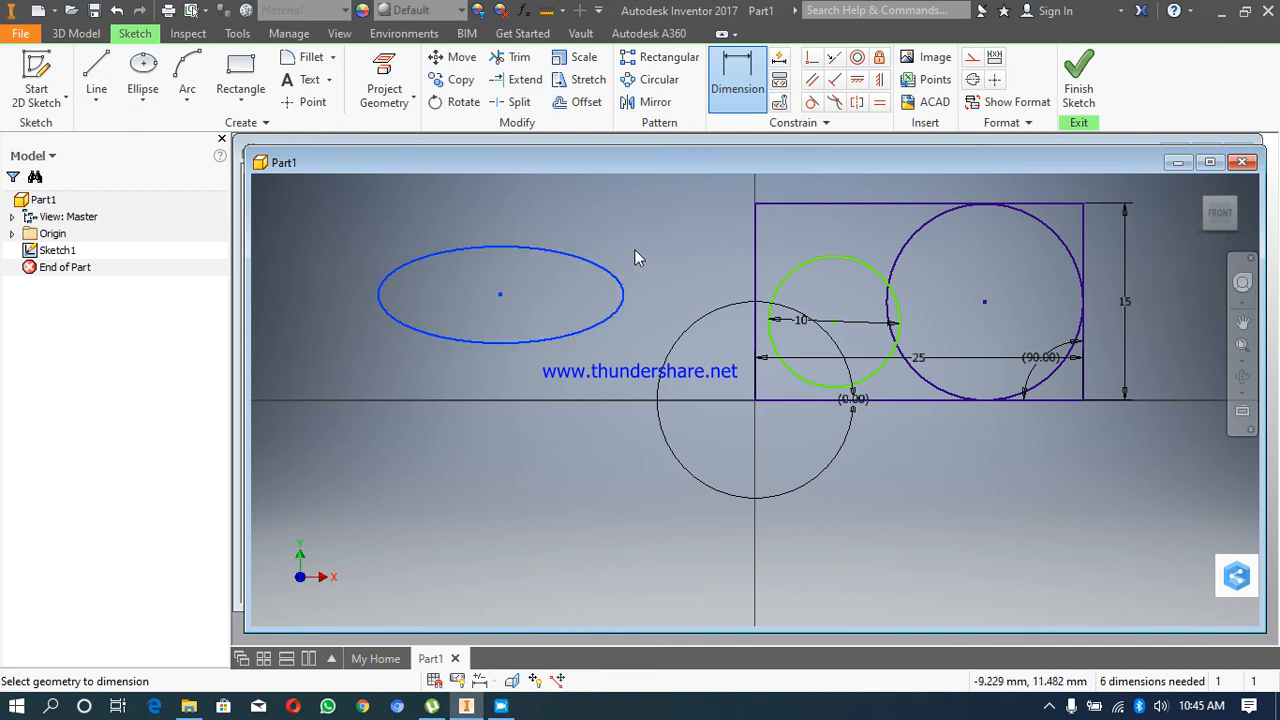
{"action": "left_click", "coordinate": [745, 92]}
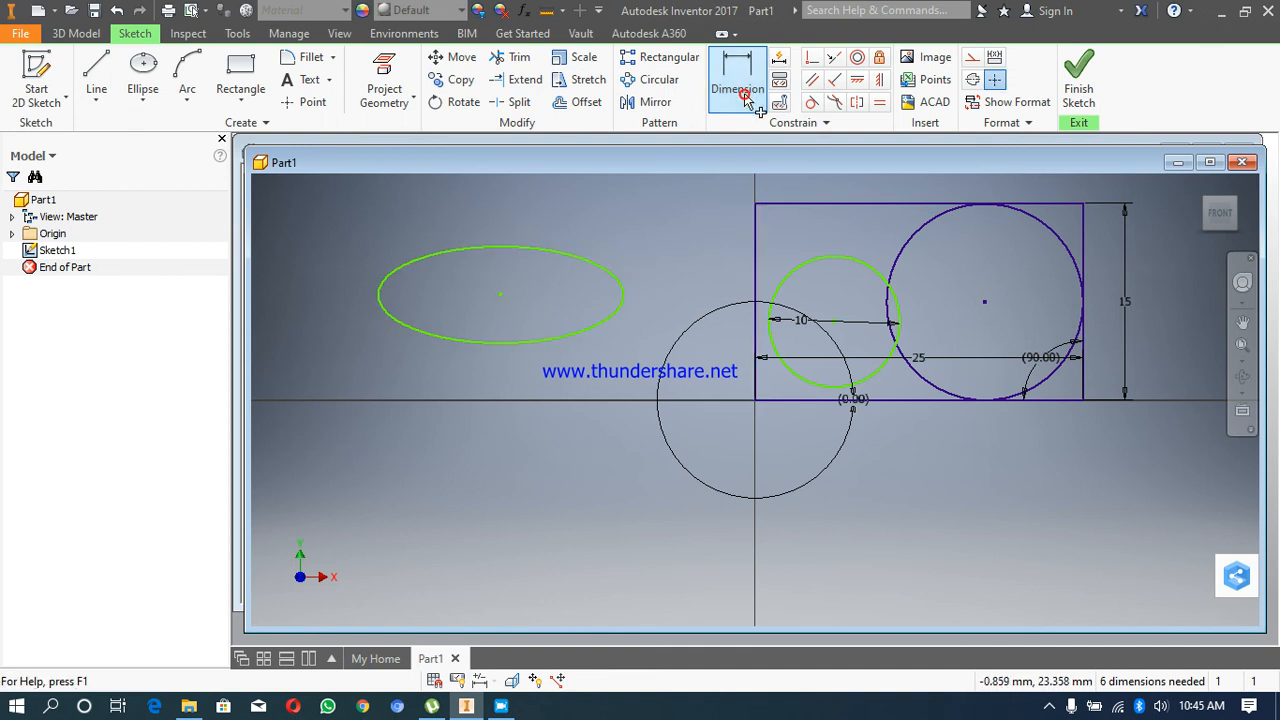
{"action": "left_click", "coordinate": [799, 271]}
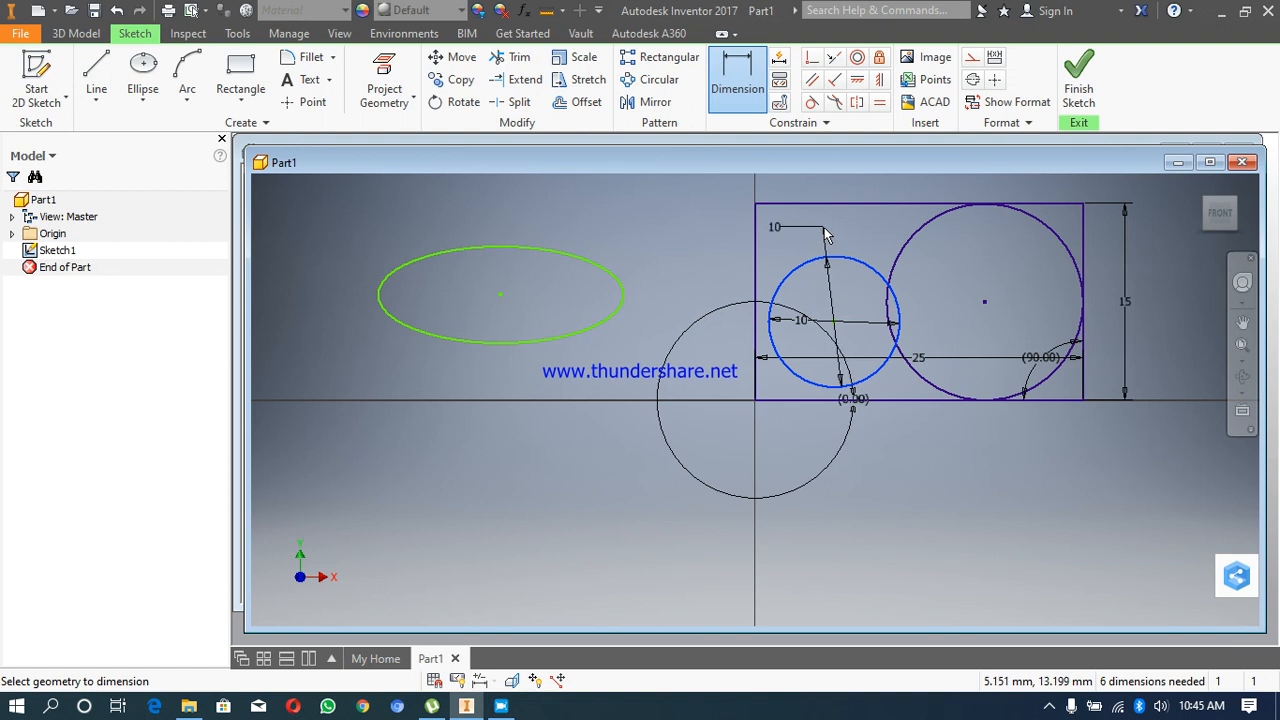
{"action": "left_click", "coordinate": [823, 230]}
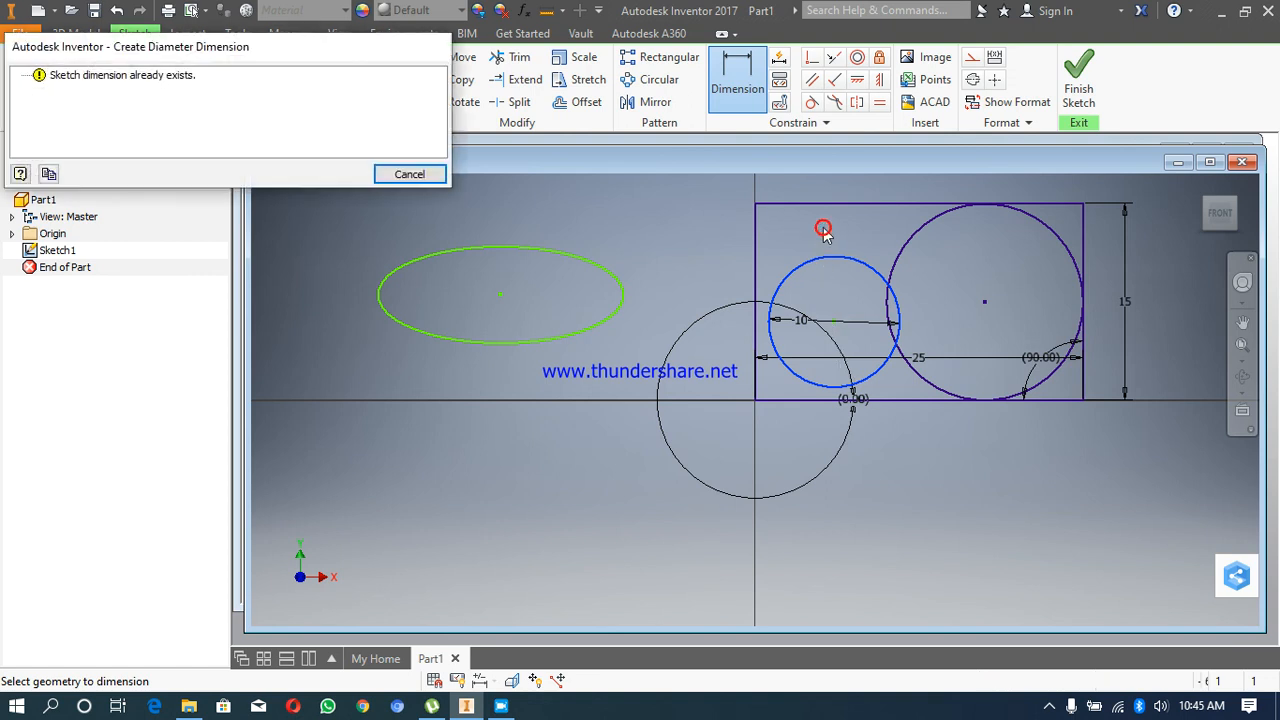
{"action": "left_click", "coordinate": [421, 172]}
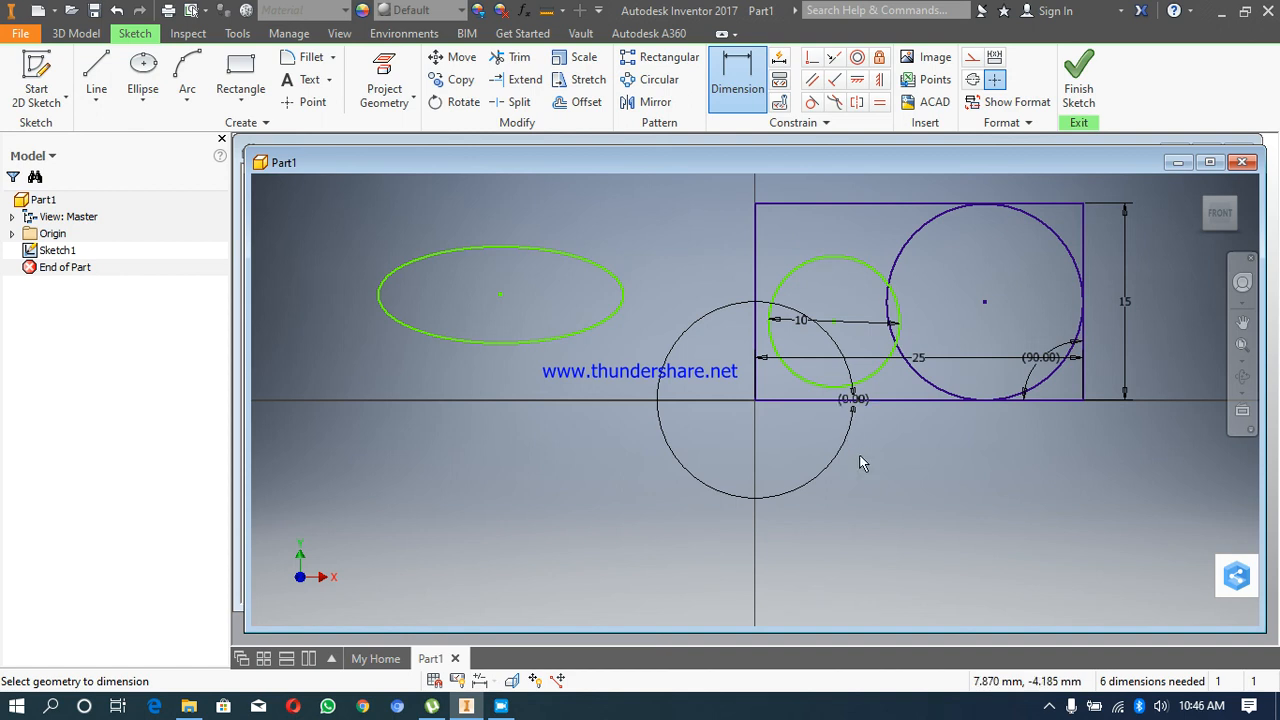
{"action": "left_click", "coordinate": [1050, 707]}
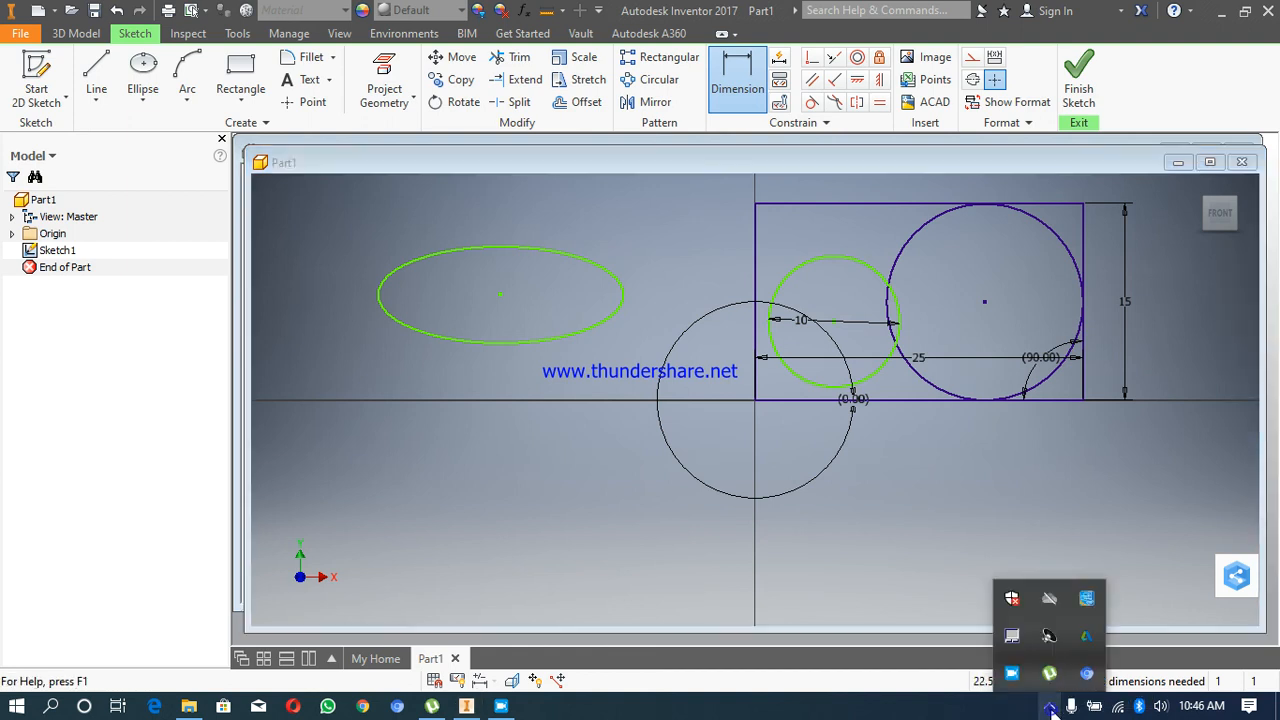
{"action": "left_click", "coordinate": [1012, 673]}
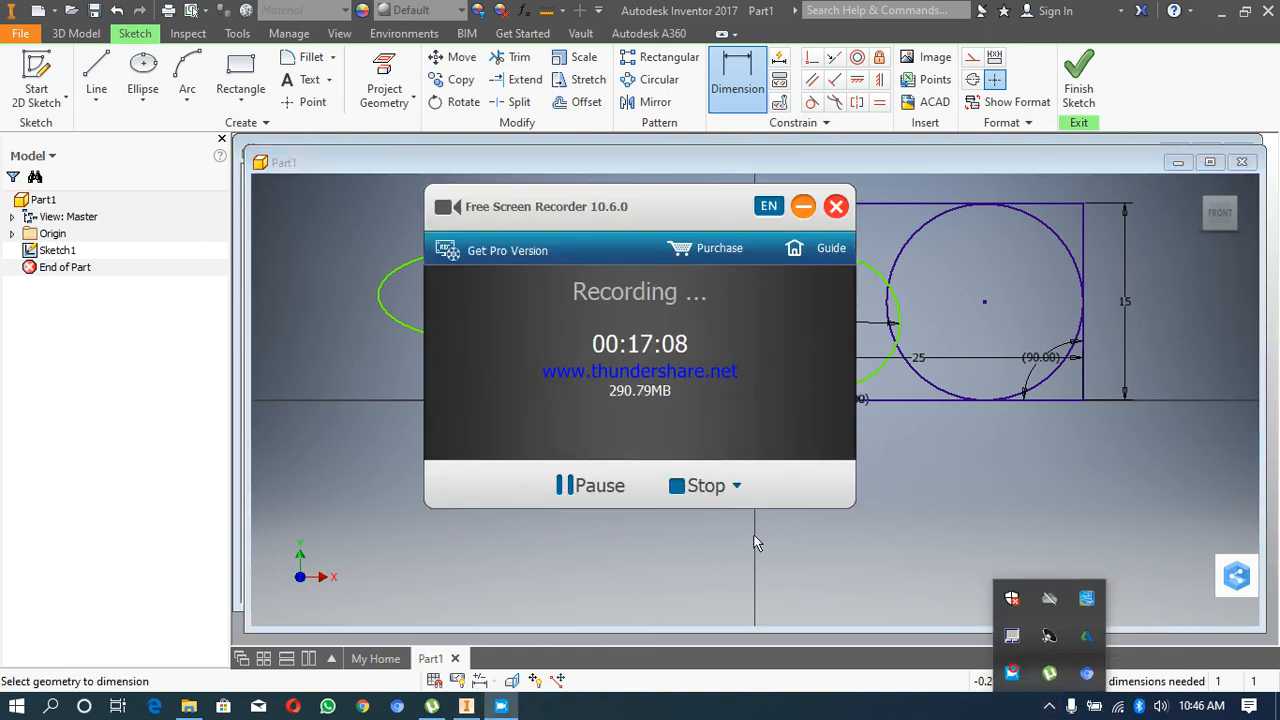